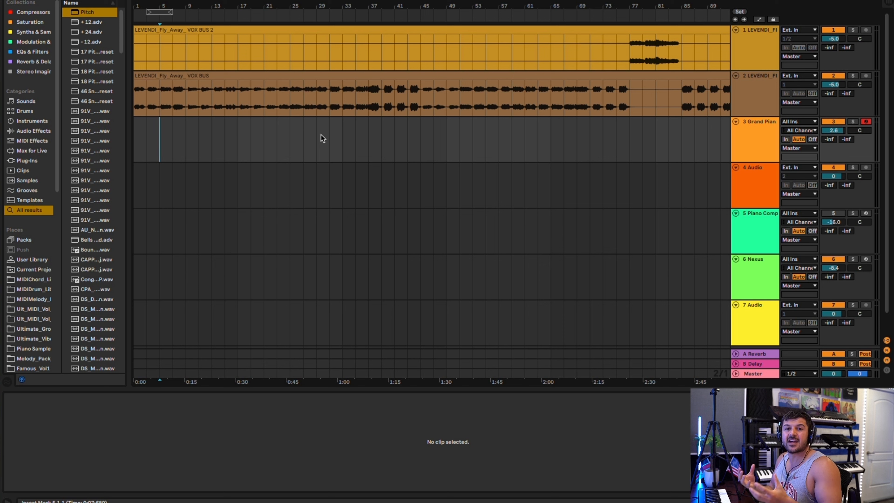
- Play the vocal tracks from bar 39 to hear the section that needs chords
{"action": "left_click", "coordinate": [382, 144]}
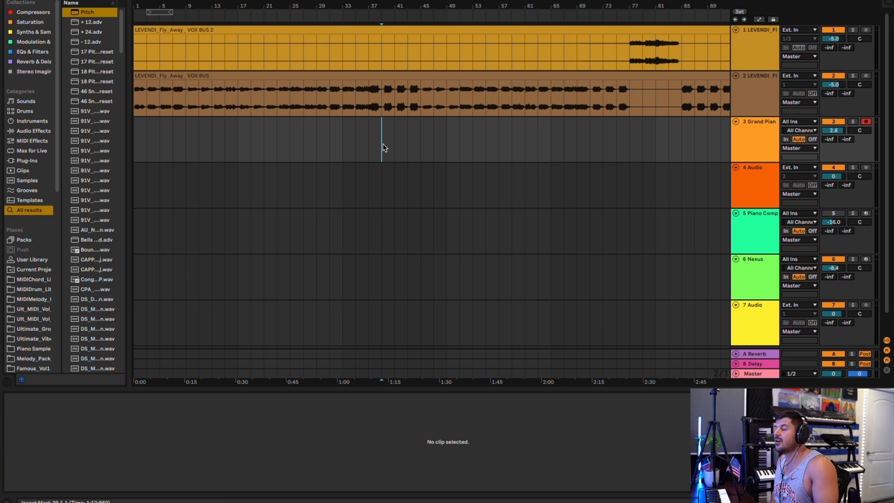
{"action": "key", "text": "space"}
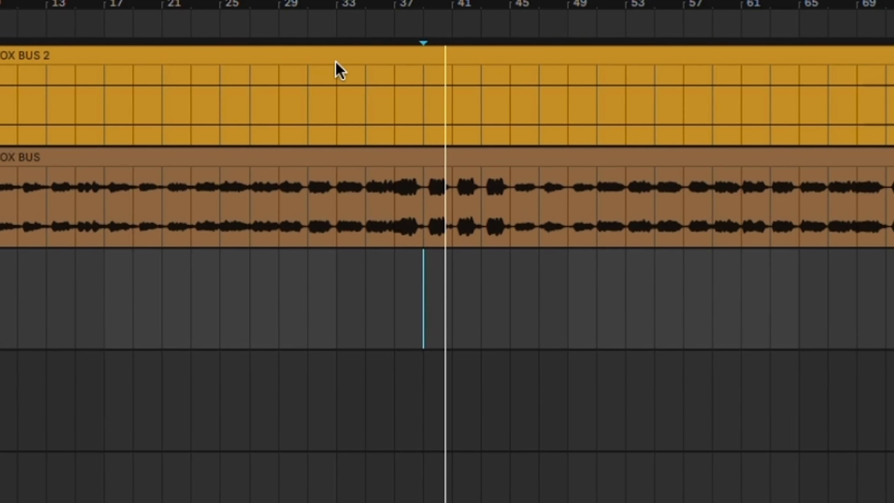
{"action": "key", "text": "space"}
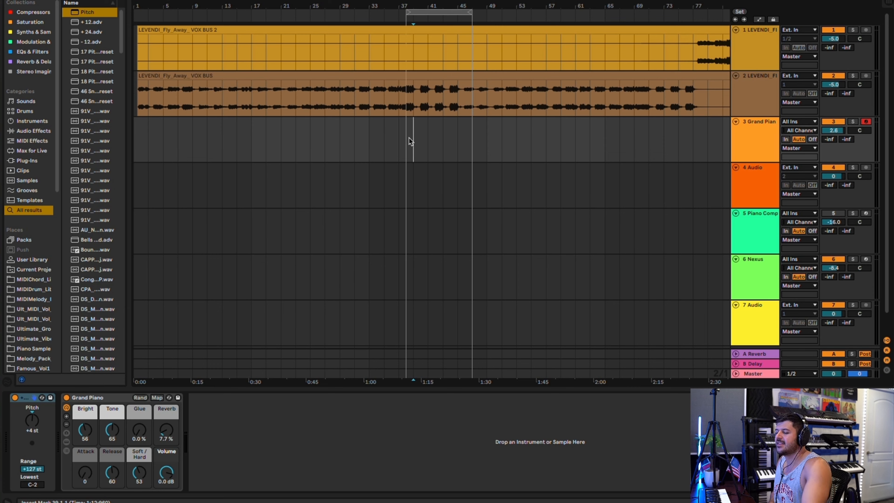
- Record a four-bar line of single notes between C1 and A1 on the Grand Piano track from bar 38, and quantize it
{"action": "scroll", "coordinate": [409, 138], "scroll_direction": "up", "scroll_amount": 2}
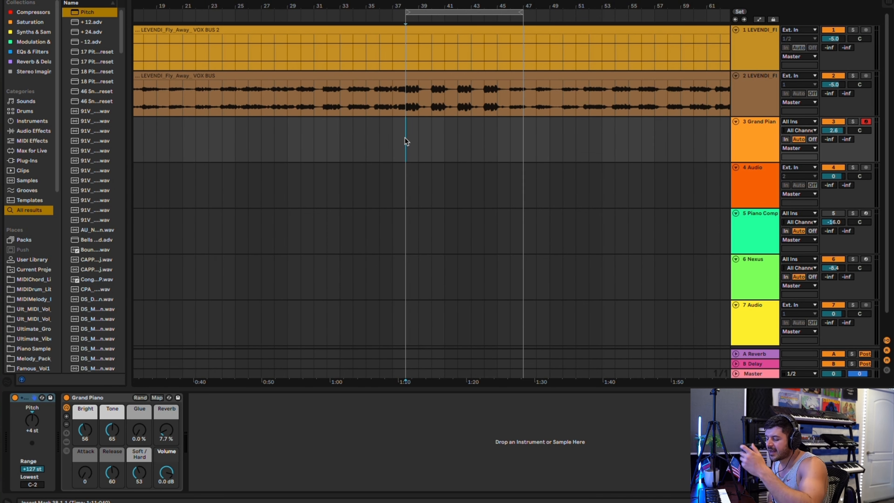
{"action": "left_click", "coordinate": [402, 138]}
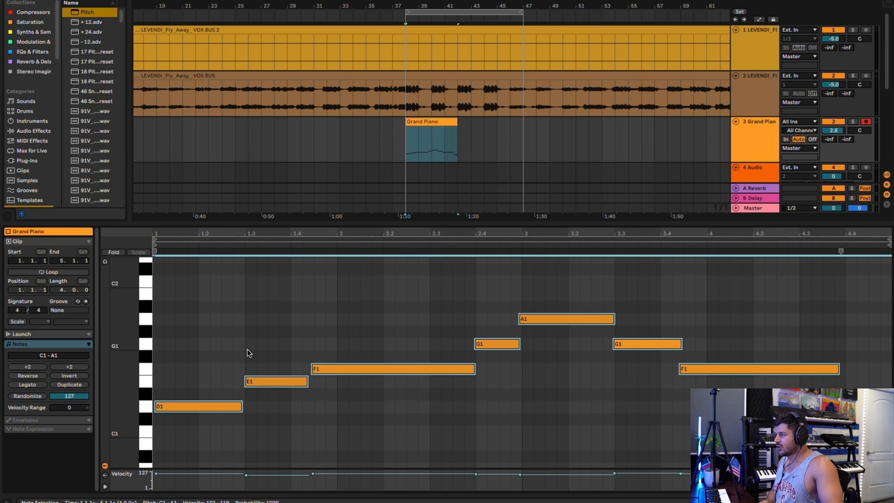
{"action": "key", "text": "ctrl+u"}
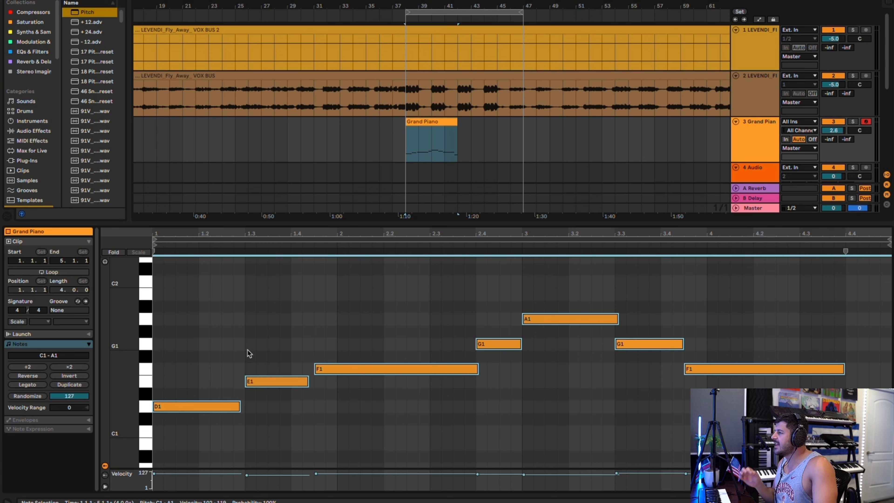
- Enlarge the note editor of the Grand Piano clip and deselect its notes
{"action": "scroll", "coordinate": [249, 357], "scroll_direction": "up", "scroll_amount": 1}
{"action": "left_click_drag", "start_coordinate": [303, 224], "coordinate": [307, 171]}
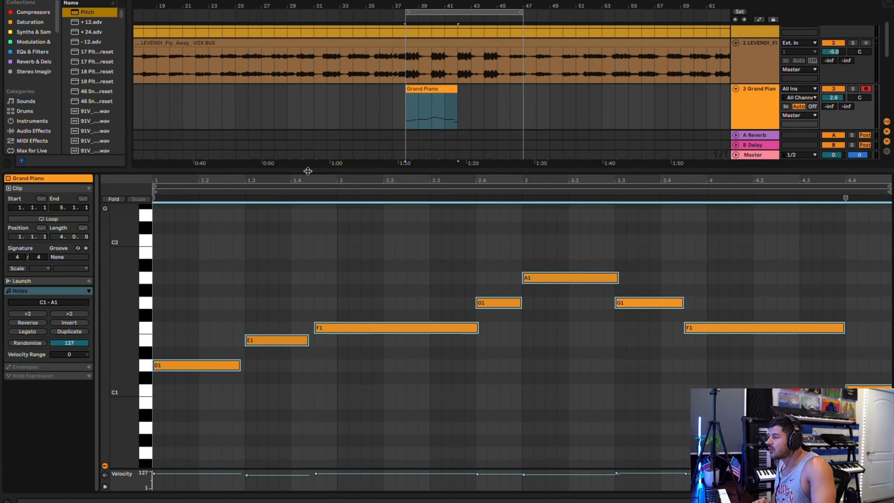
{"action": "scroll", "coordinate": [317, 284], "scroll_direction": "up", "scroll_amount": 2}
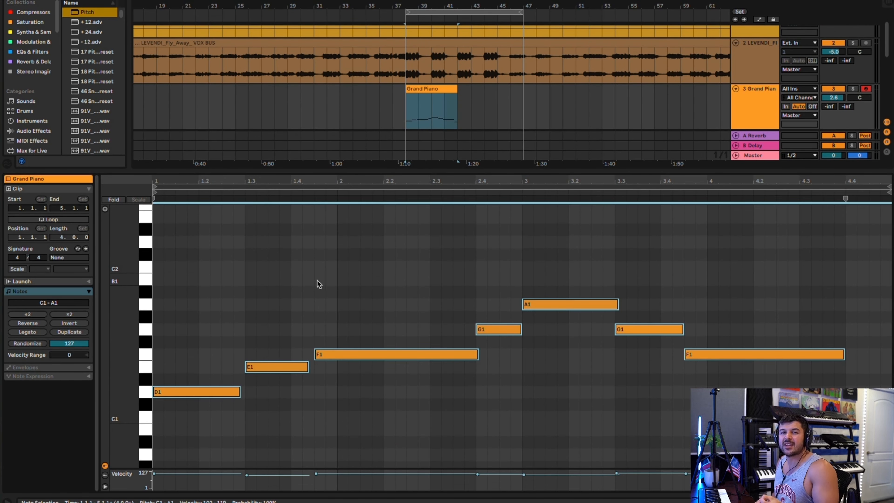
{"action": "left_click", "coordinate": [438, 90]}
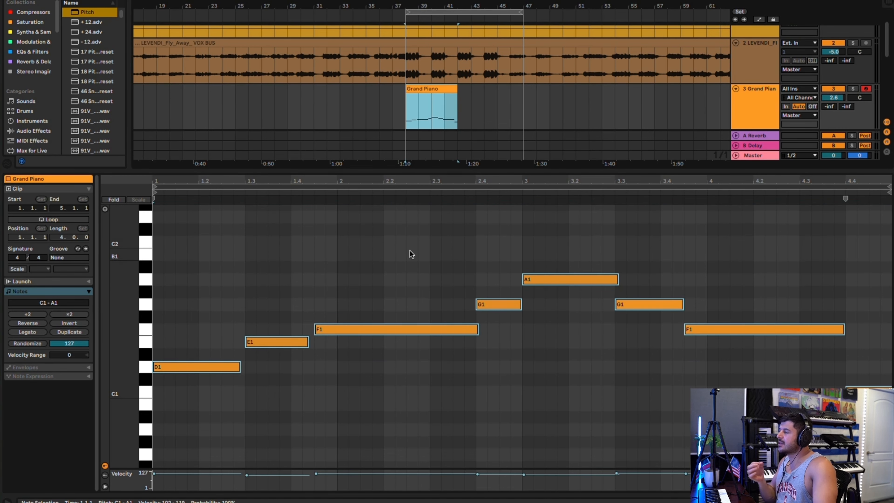
{"action": "scroll", "coordinate": [349, 248], "scroll_direction": "up", "scroll_amount": 3}
{"action": "left_click", "coordinate": [336, 248]}
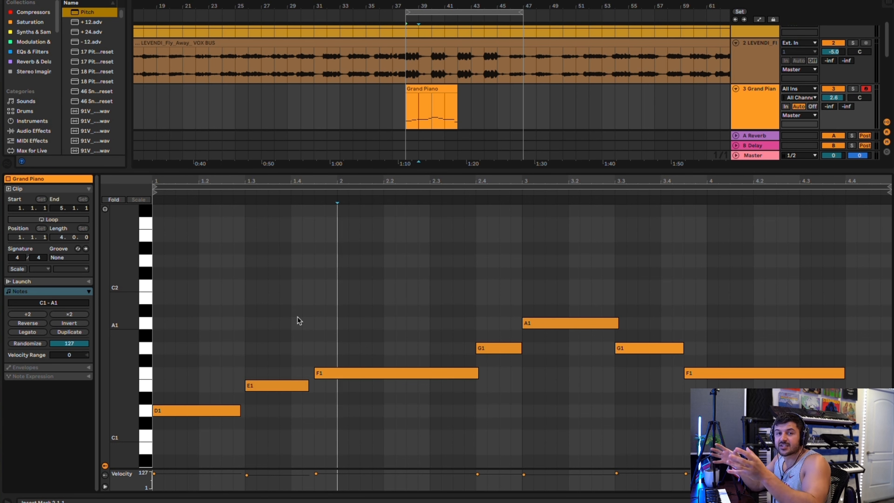
- Build a four-note chord on the opening D1 note by stacking copies of it at F1, A1 and C2
{"action": "left_click", "coordinate": [198, 408]}
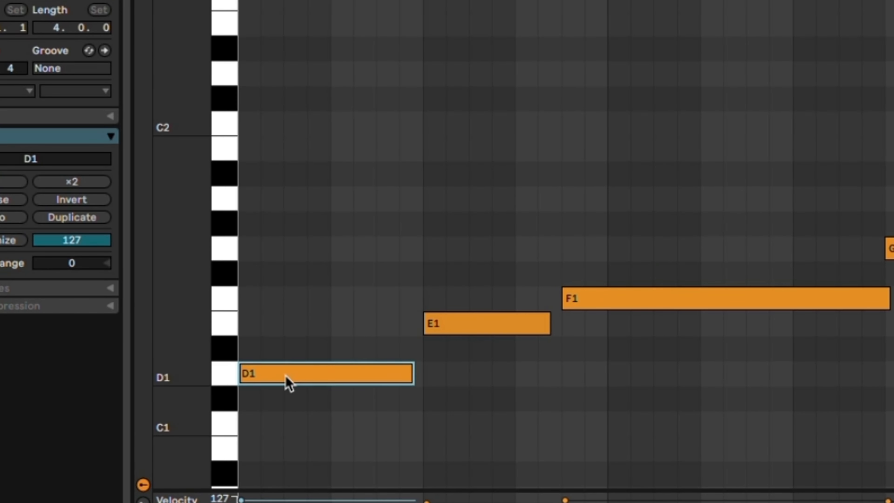
{"action": "left_click_drag", "start_coordinate": [178, 412], "coordinate": [177, 372]}
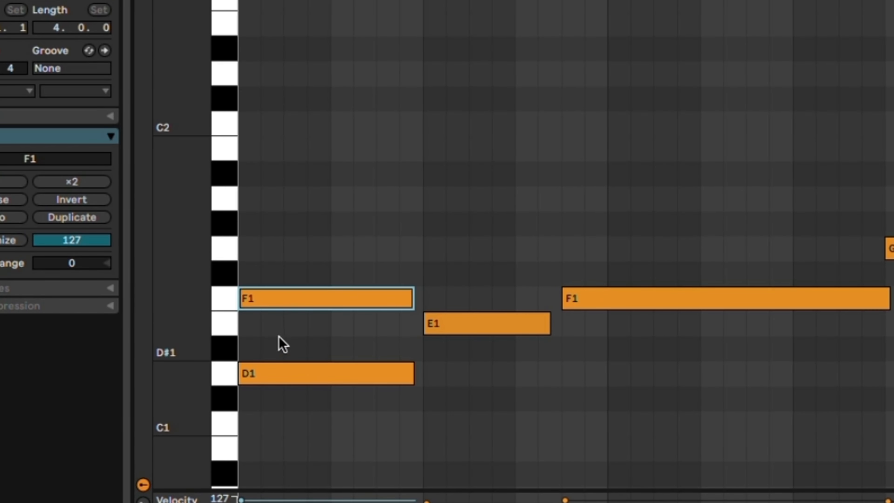
{"action": "left_click_drag", "start_coordinate": [285, 302], "coordinate": [283, 211]}
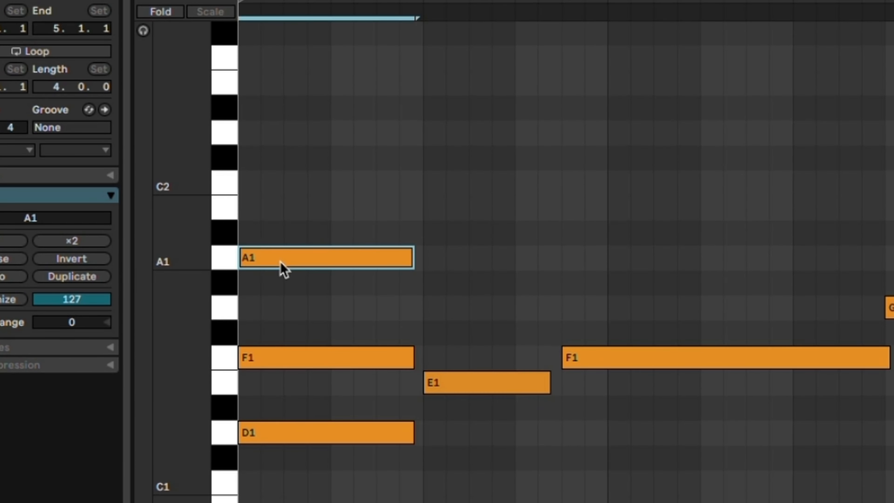
{"action": "left_click_drag", "start_coordinate": [282, 262], "coordinate": [279, 196]}
- Transpose all notes in the Grand Piano clip up one octave and play the clip
{"action": "left_click_drag", "start_coordinate": [291, 461], "coordinate": [430, 115]}
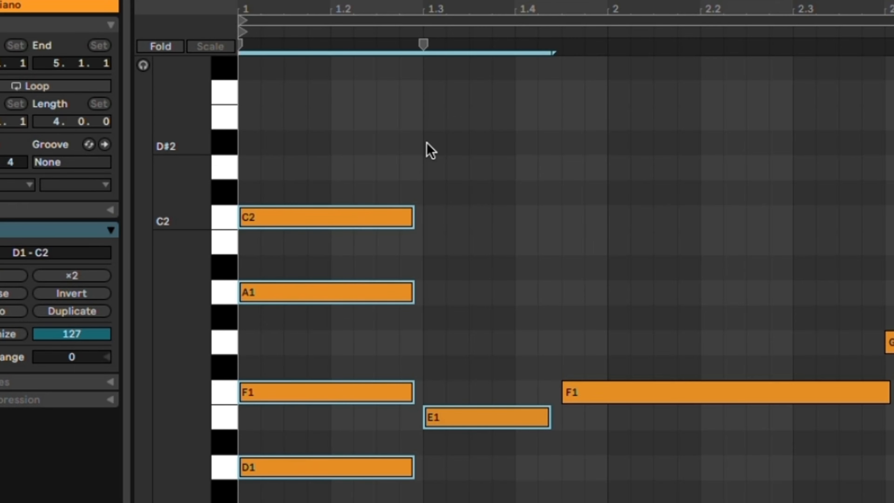
{"action": "key", "text": "ctrl+a"}
{"action": "key", "text": "shift+Up"}
{"action": "key", "text": "space"}
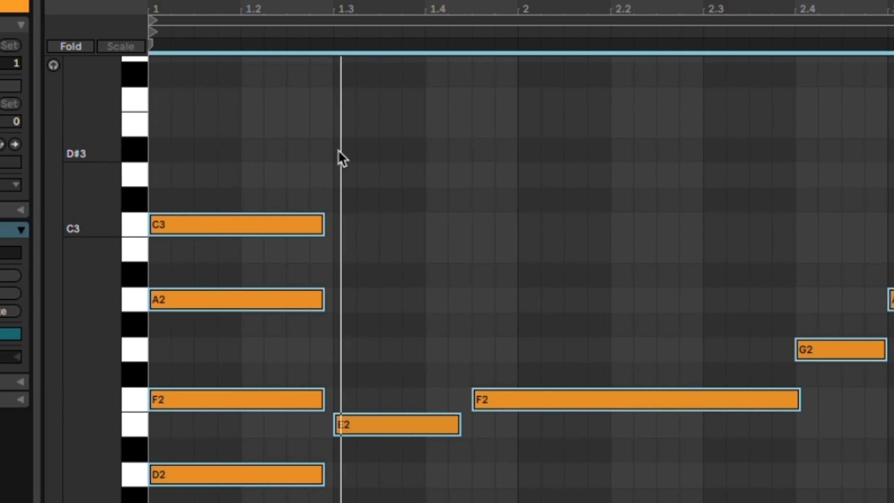
- Build the second chord by copying the E2 note to C2 and G2, and raise the C2 copy an octave to C3
{"action": "left_click", "coordinate": [350, 425]}
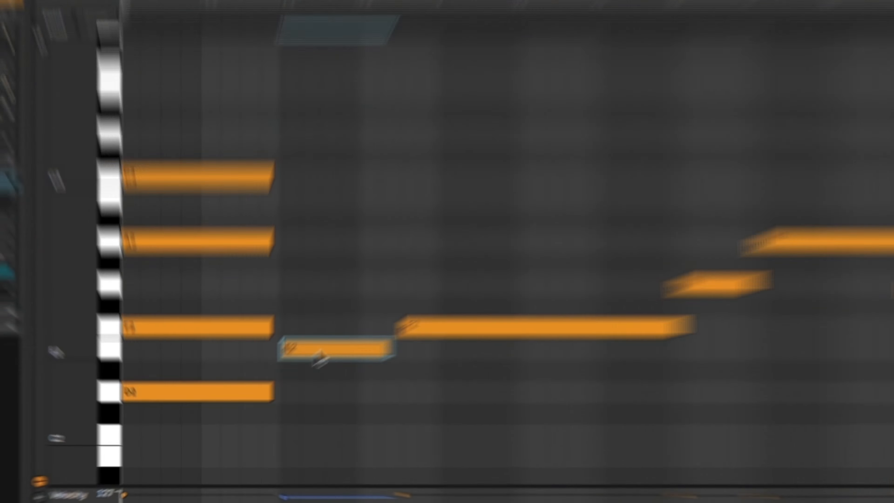
{"action": "left_click_drag", "start_coordinate": [265, 389], "coordinate": [264, 416]}
{"action": "left_click_drag", "start_coordinate": [336, 395], "coordinate": [333, 422]}
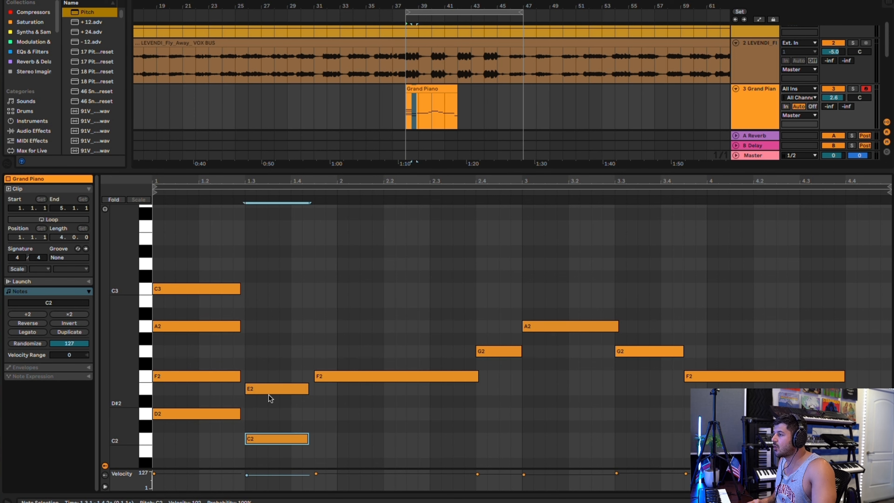
{"action": "left_click_drag", "start_coordinate": [258, 391], "coordinate": [260, 347]}
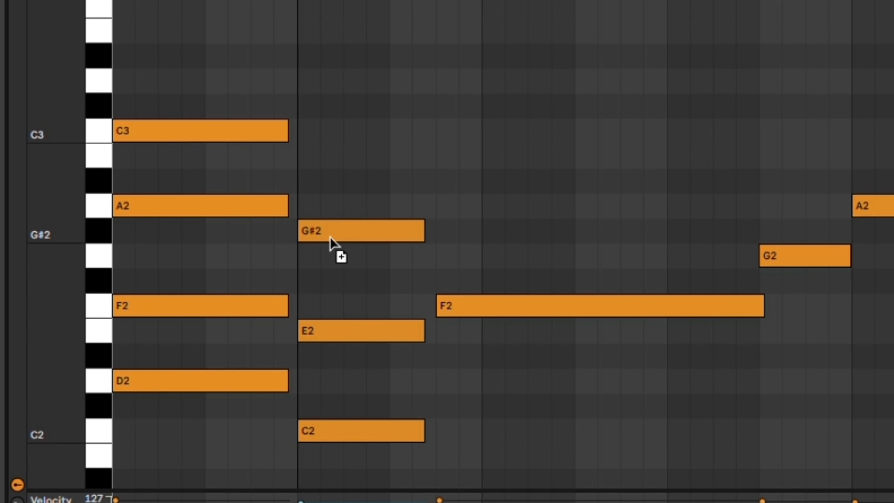
{"action": "left_click_drag", "start_coordinate": [330, 246], "coordinate": [330, 246]}
{"action": "left_click", "coordinate": [337, 430]}
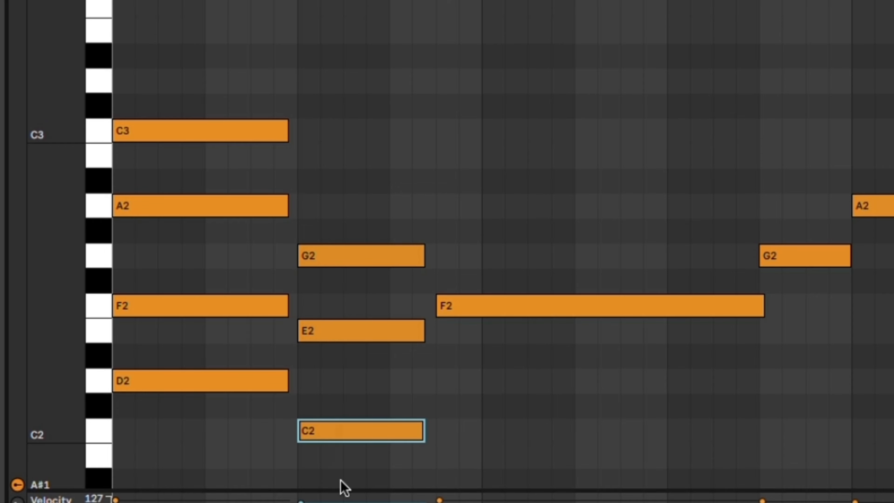
{"action": "key", "text": "shift+Up"}
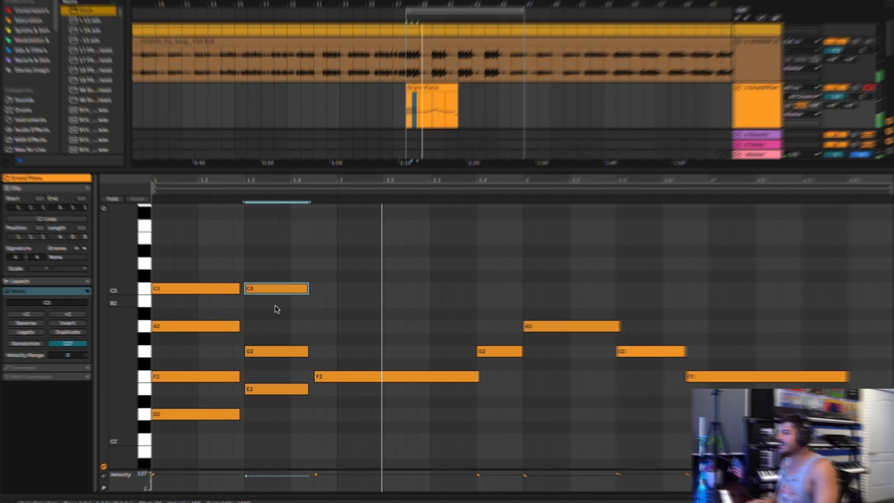
{"action": "key", "text": "shift+Down"}
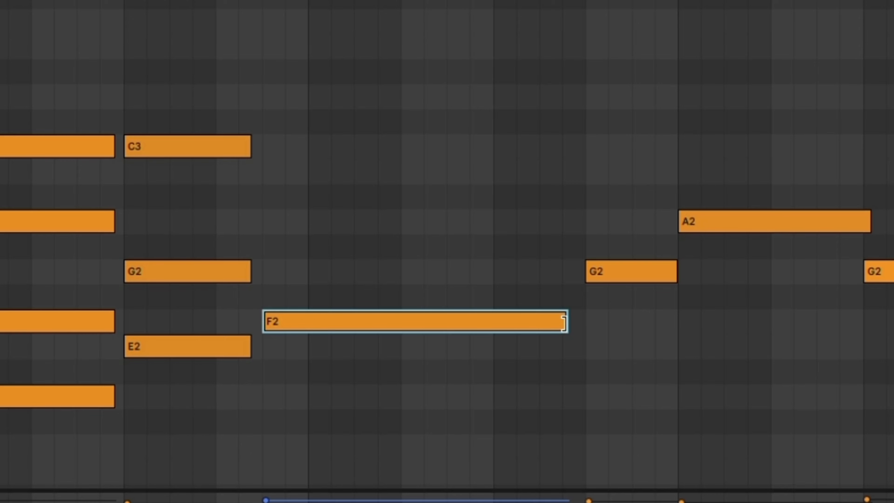
- Shorten the long F2 note after the second chord and stack copies of it at G2, A2 and C3
{"action": "left_click_drag", "start_coordinate": [429, 323], "coordinate": [429, 154]}
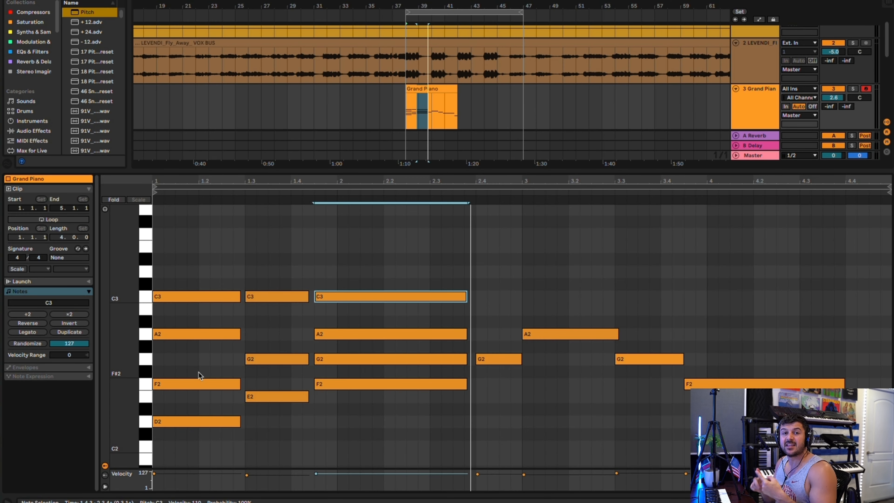
- Try simpler chords by lowering the second chord's C3 an octave and deleting the first's C3 and the third's G2, and play them
{"action": "left_click", "coordinate": [263, 297]}
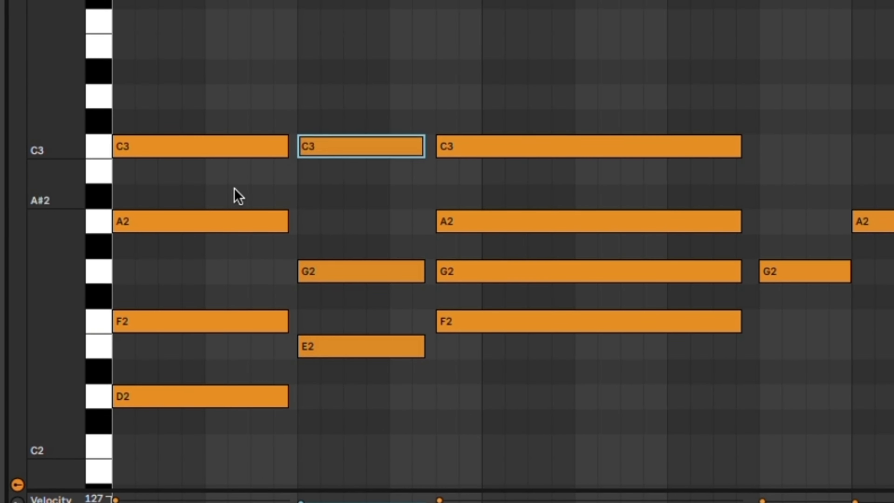
{"action": "key", "text": "shift+Down"}
{"action": "left_click", "coordinate": [200, 146]}
{"action": "key", "text": "Delete"}
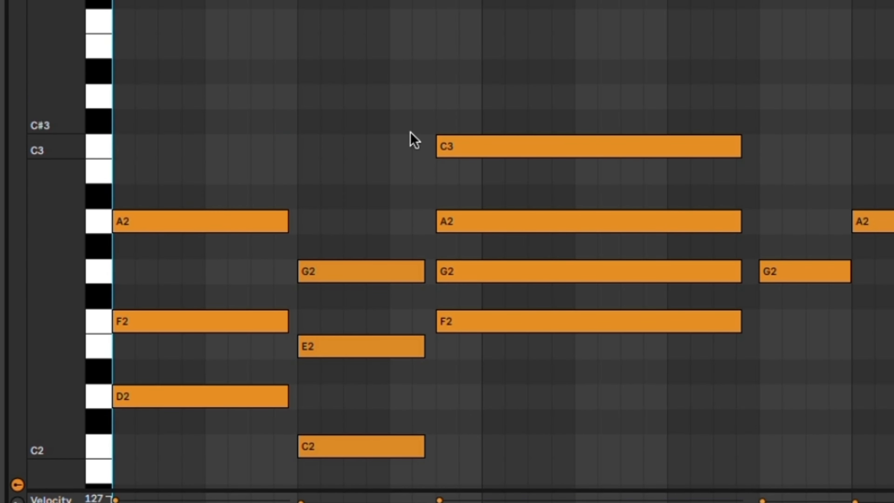
{"action": "left_click", "coordinate": [488, 262]}
{"action": "key", "text": "Delete"}
{"action": "key", "text": "space"}
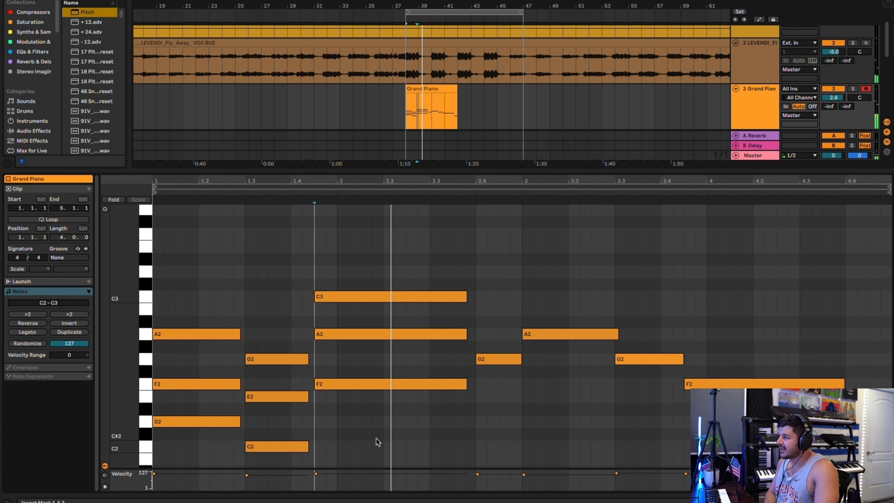
{"action": "key", "text": "space"}
- Undo the three simplifications made to the first, second and third chords
{"action": "key", "text": "ctrl+z"}
{"action": "key", "text": "ctrl+z"}
{"action": "key", "text": "ctrl+z"}
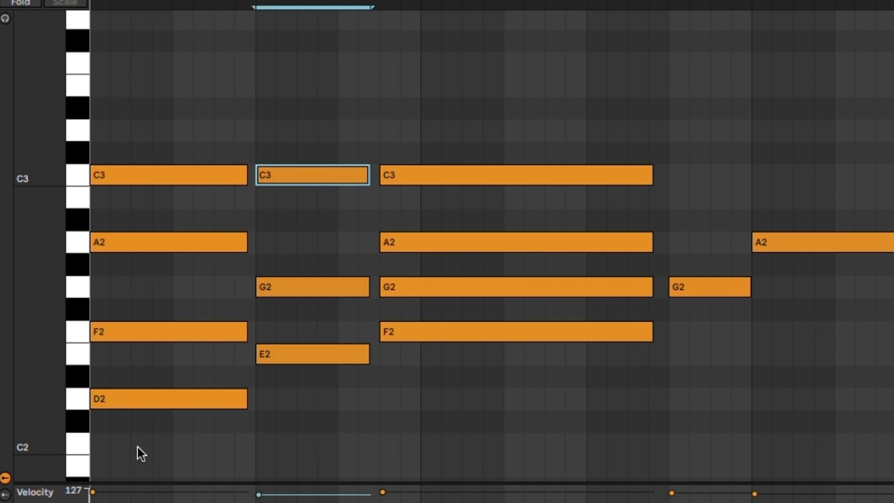
- Select the notes of the first, second and third chords in turn to compare their voicings
{"action": "left_click_drag", "start_coordinate": [181, 450], "coordinate": [191, 247]}
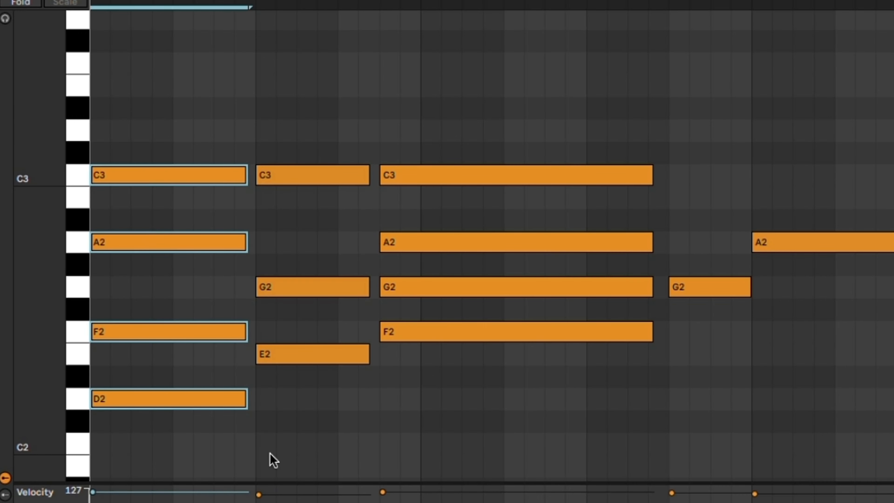
{"action": "left_click", "coordinate": [267, 442]}
{"action": "left_click_drag", "start_coordinate": [299, 405], "coordinate": [299, 169]}
{"action": "left_click_drag", "start_coordinate": [493, 389], "coordinate": [490, 127]}
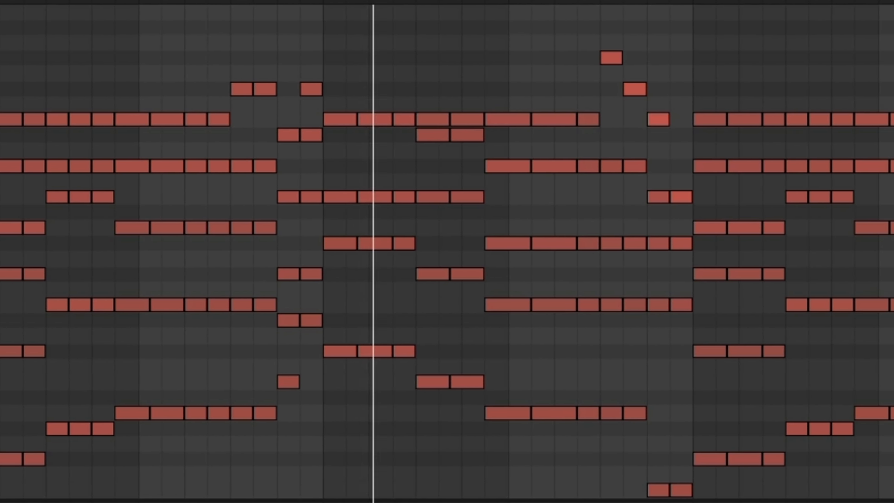
- Examine how the drum, percussion and bass tracks are arranged around the drop in the finished project
{"action": "scroll", "coordinate": [362, 105], "scroll_direction": "down", "scroll_amount": 2}
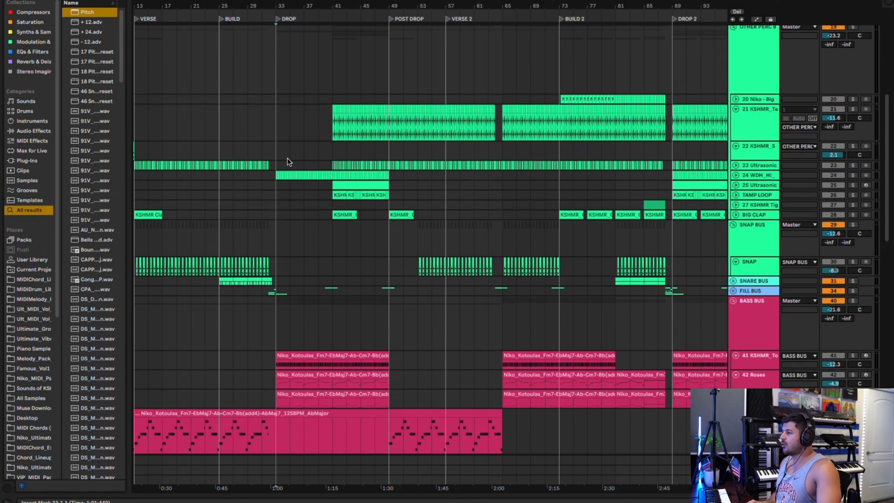
{"action": "scroll", "coordinate": [288, 158], "scroll_direction": "down", "scroll_amount": 10}
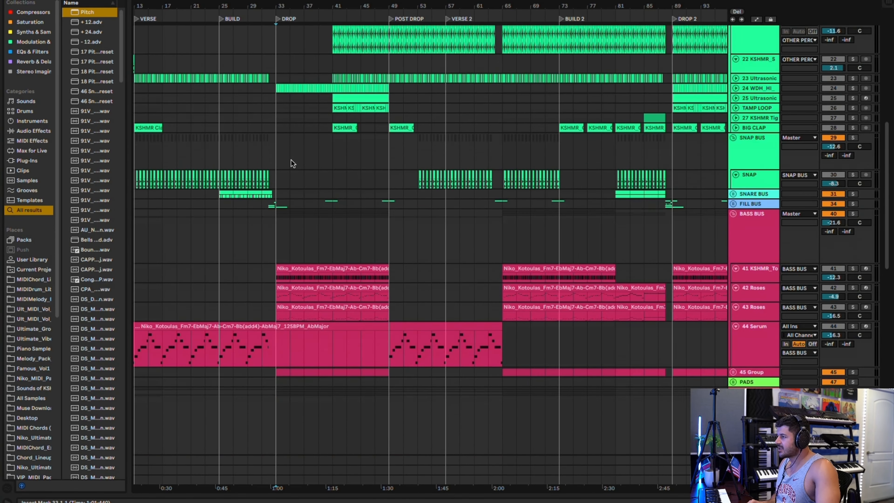
{"action": "key", "text": "minus"}
{"action": "scroll", "coordinate": [291, 159], "scroll_direction": "down", "scroll_amount": 1}
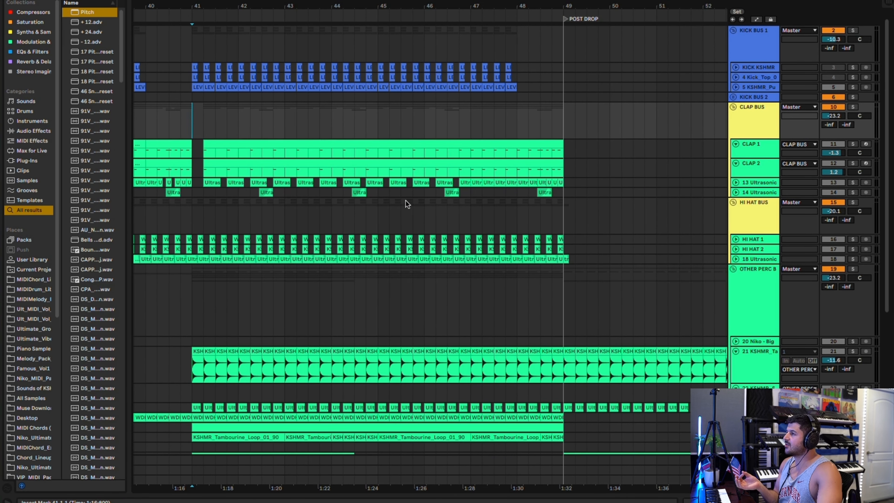
{"action": "scroll", "coordinate": [397, 189], "scroll_direction": "up", "scroll_amount": 1}
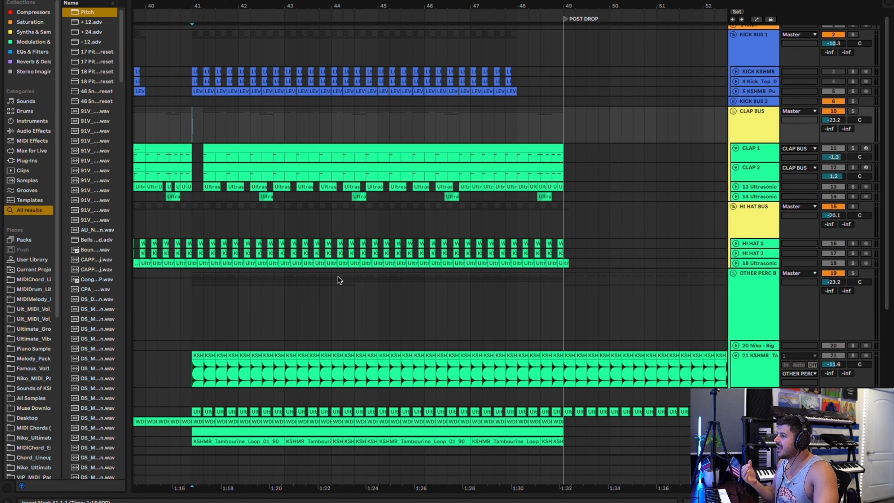
{"action": "scroll", "coordinate": [337, 276], "scroll_direction": "down", "scroll_amount": 3}
{"action": "scroll", "coordinate": [337, 276], "scroll_direction": "left", "scroll_amount": 6}
{"action": "scroll", "coordinate": [247, 265], "scroll_direction": "left", "scroll_amount": 3}
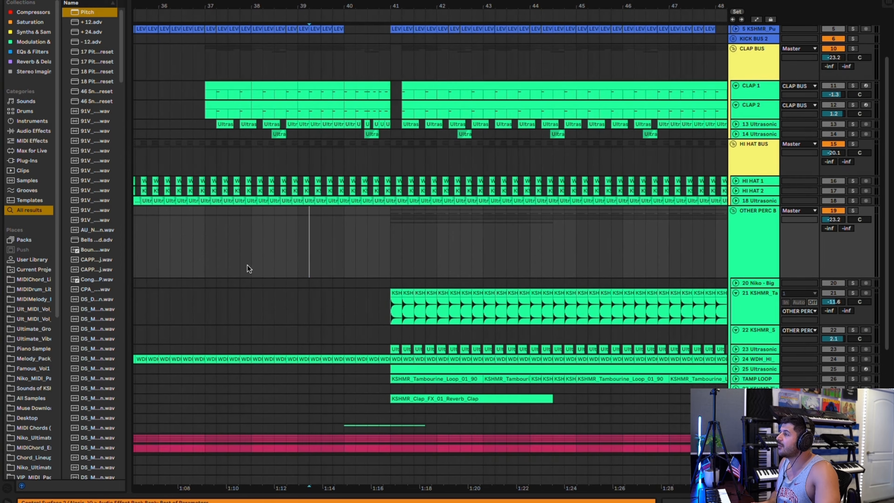
- Play the finished arrangement from the DROP marker at bar 33
{"action": "scroll", "coordinate": [247, 265], "scroll_direction": "down", "scroll_amount": 3}
{"action": "scroll", "coordinate": [247, 264], "scroll_direction": "left", "scroll_amount": 2}
{"action": "scroll", "coordinate": [247, 262], "scroll_direction": "up", "scroll_amount": 2}
{"action": "scroll", "coordinate": [294, 114], "scroll_direction": "up", "scroll_amount": 1}
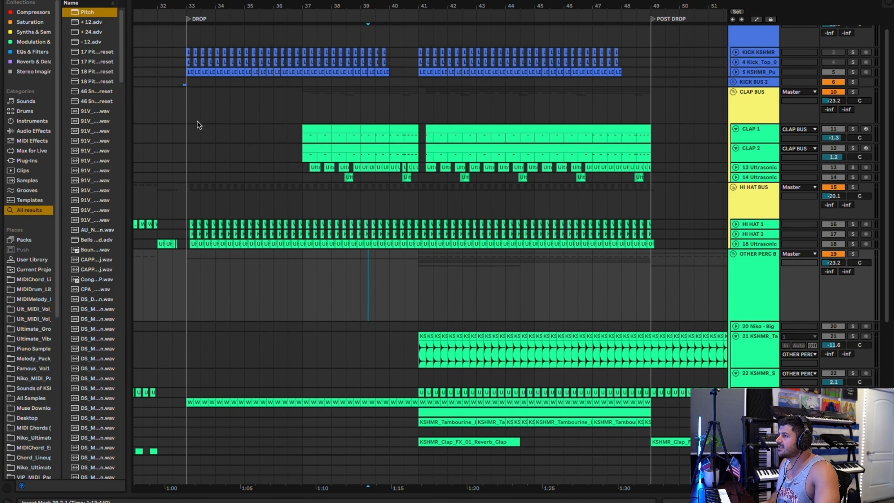
{"action": "left_click", "coordinate": [186, 114]}
{"action": "key", "text": "space"}
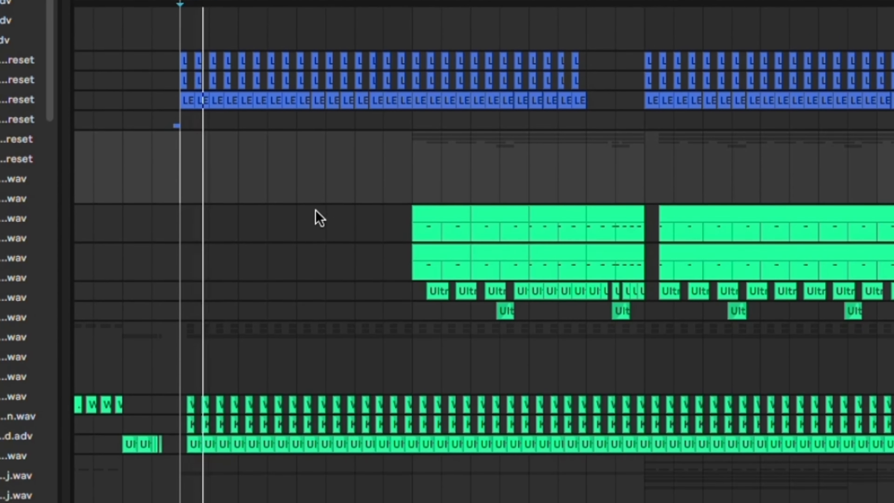
- Play the drop from bar 37, where the clap tracks come in
{"action": "scroll", "coordinate": [355, 249], "scroll_direction": "down", "scroll_amount": 8}
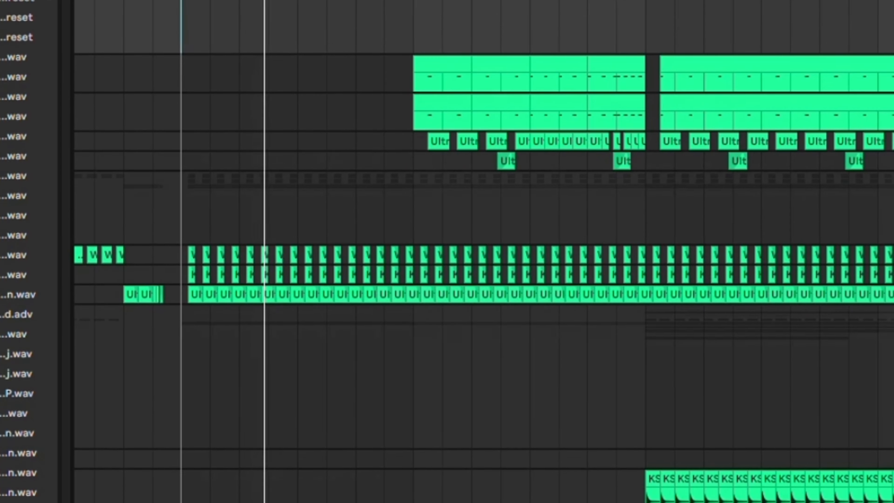
{"action": "scroll", "coordinate": [451, 111], "scroll_direction": "up", "scroll_amount": 2}
{"action": "scroll", "coordinate": [451, 75], "scroll_direction": "down", "scroll_amount": 5}
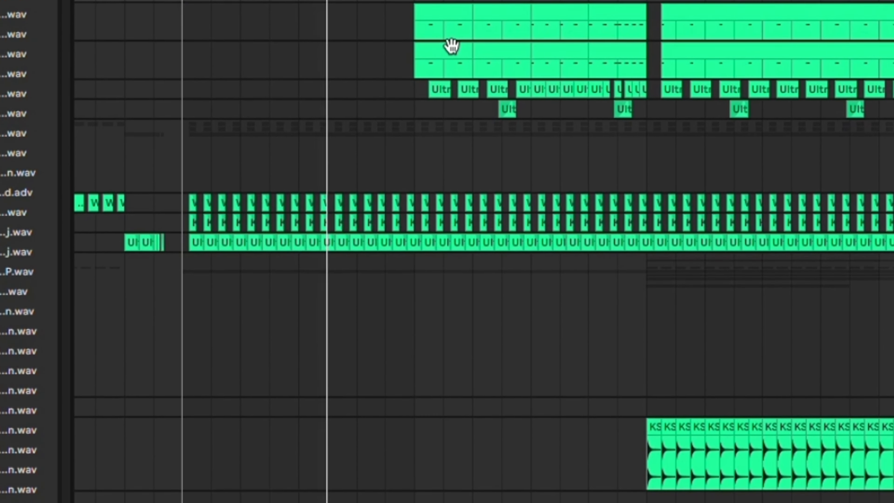
{"action": "scroll", "coordinate": [447, 252], "scroll_direction": "down", "scroll_amount": 3}
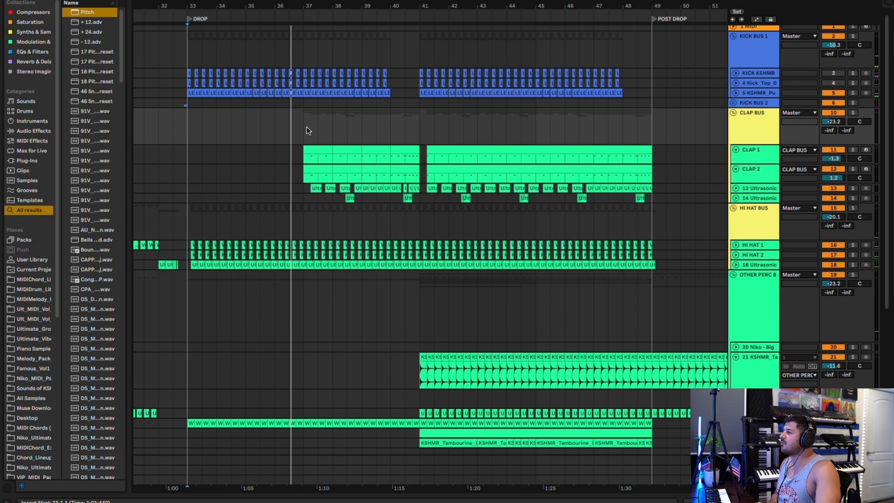
{"action": "key", "text": "space"}
{"action": "left_click", "coordinate": [308, 131]}
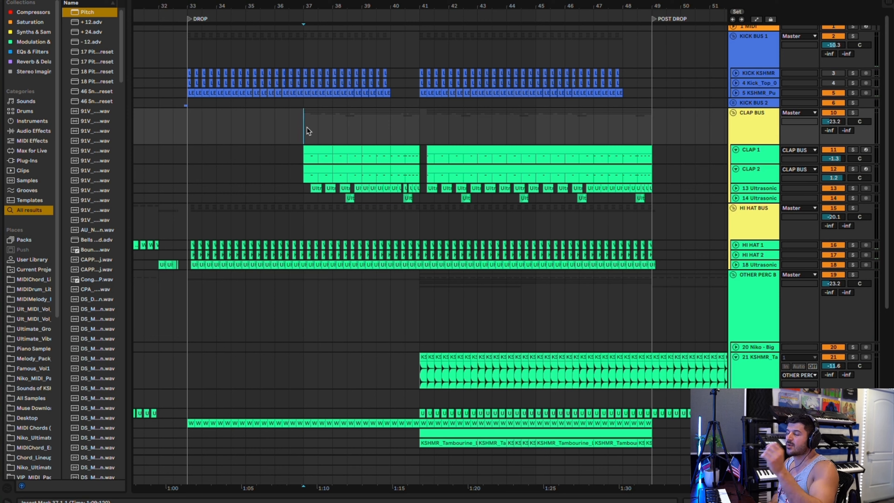
{"action": "key", "text": "space"}
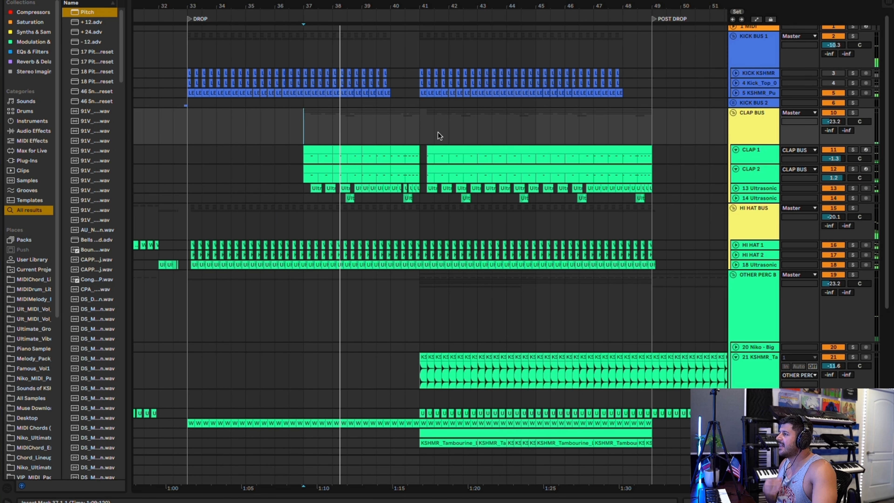
- Play the drop from bar 41, where the tambourine and other percussion layers enter
{"action": "left_click", "coordinate": [426, 129]}
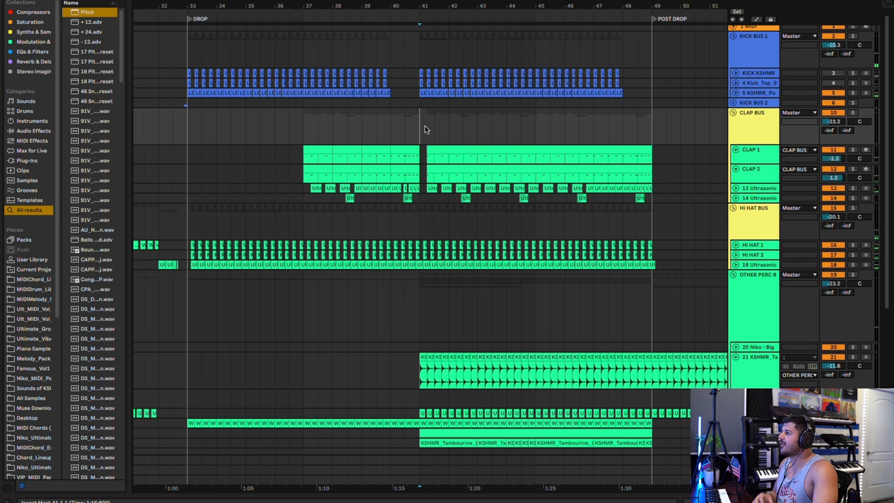
{"action": "scroll", "coordinate": [784, 283], "scroll_direction": "down", "scroll_amount": 2}
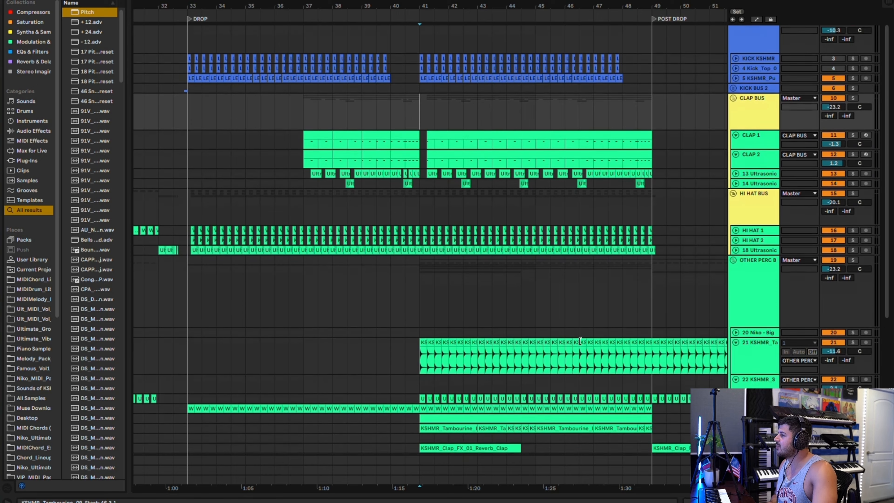
{"action": "left_click", "coordinate": [418, 281]}
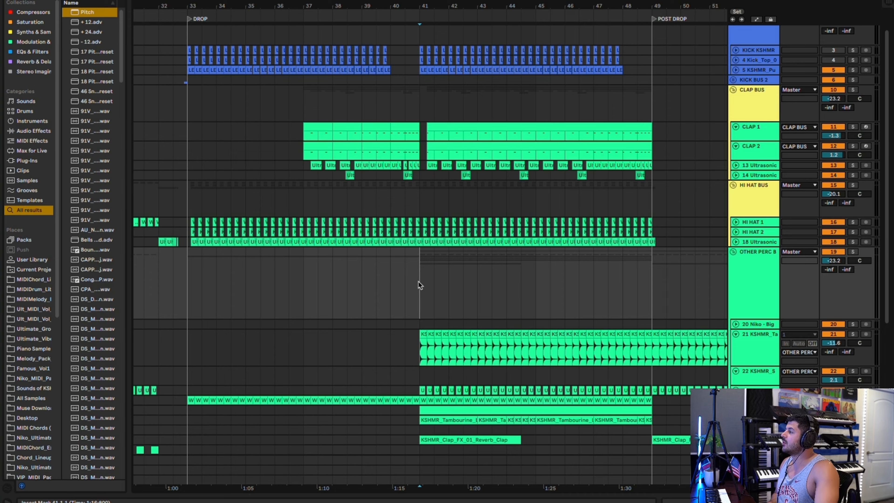
{"action": "key", "text": "space"}
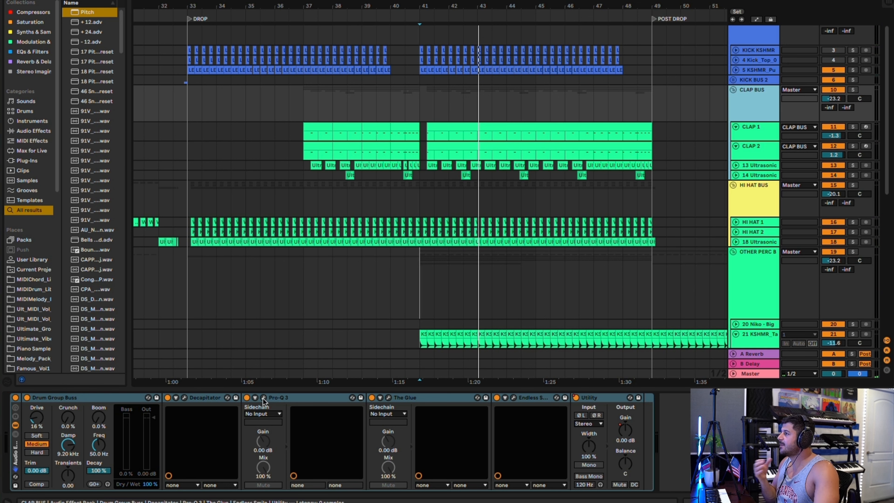
- Inspect the Decapitator and Pro-Q 3 settings on the CLAP BUS and close both plug-in windows
{"action": "left_click", "coordinate": [468, 146]}
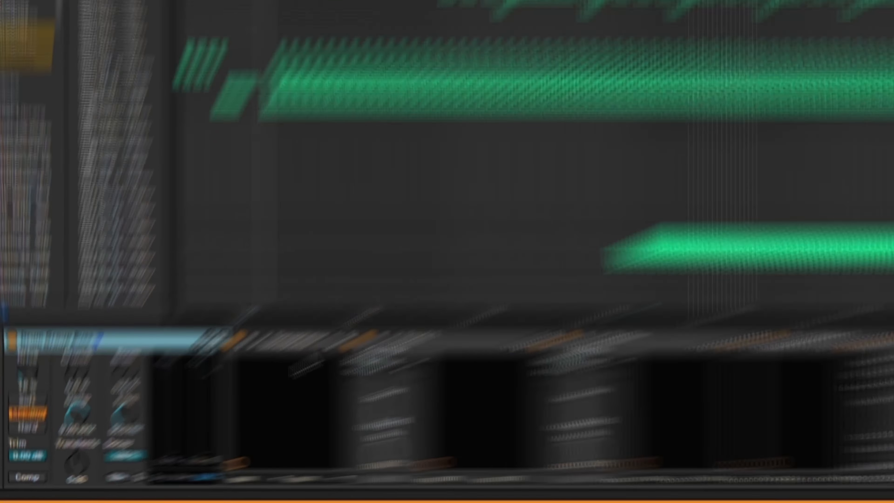
{"action": "left_click", "coordinate": [206, 398]}
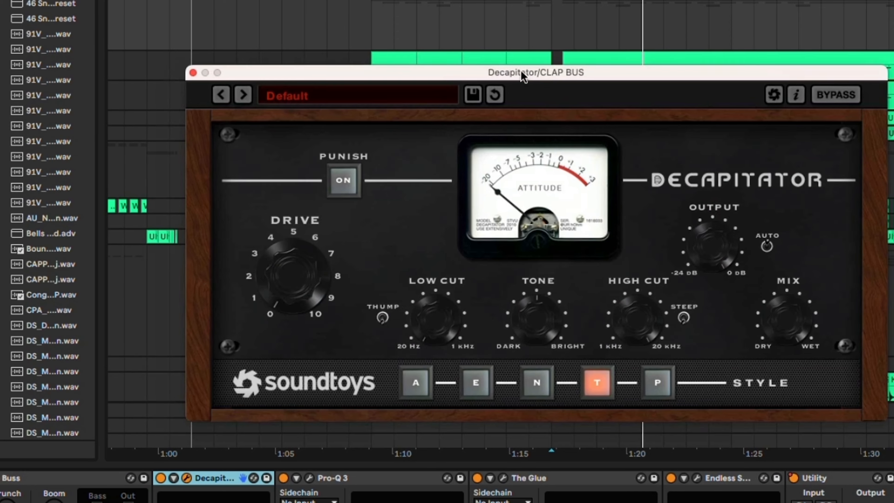
{"action": "left_click_drag", "start_coordinate": [523, 75], "coordinate": [486, 82]}
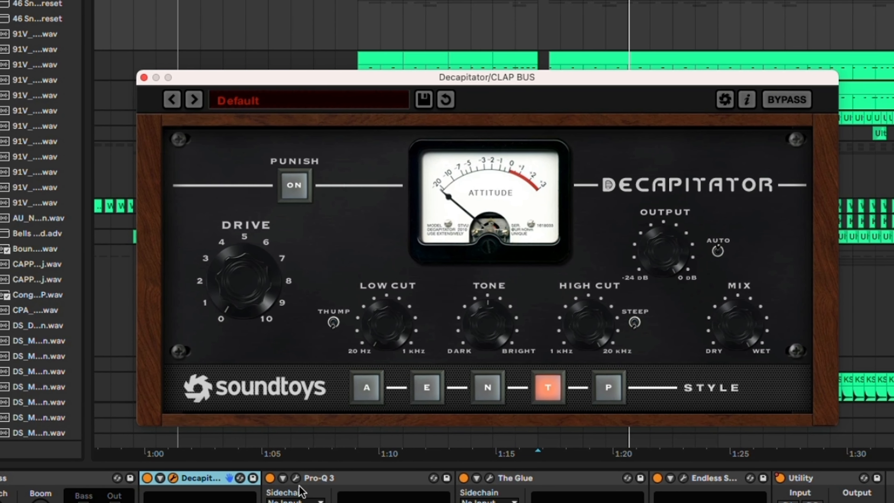
{"action": "left_click", "coordinate": [296, 477]}
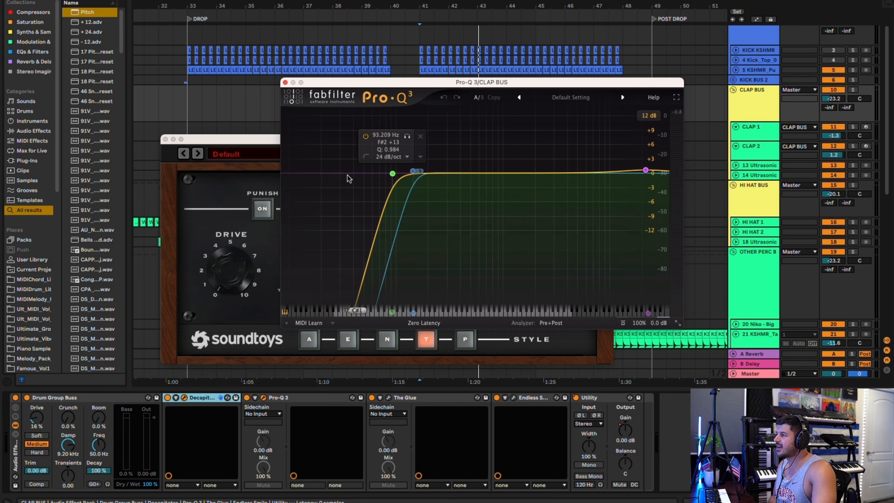
{"action": "left_click", "coordinate": [285, 83]}
{"action": "left_click", "coordinate": [166, 139]}
- Fold the CLAP BUS, HI HAT BUS and other percussion bus groups
{"action": "left_click", "coordinate": [753, 103]}
{"action": "key", "text": "u"}
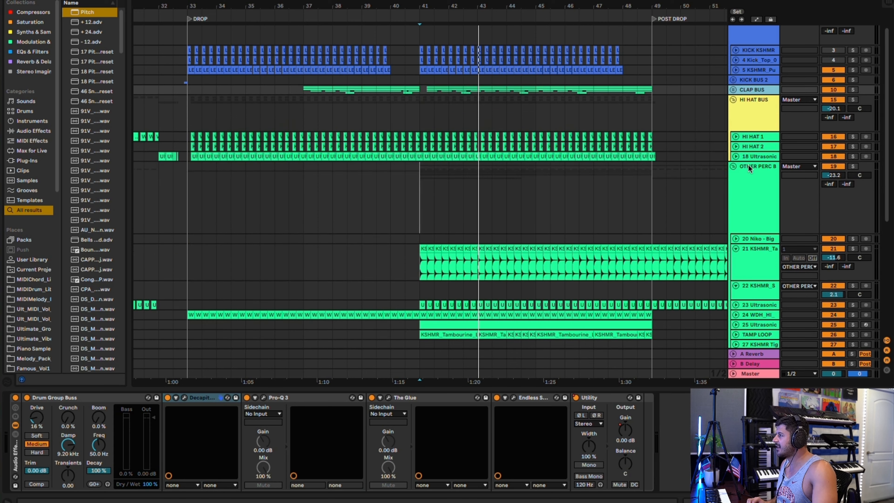
{"action": "left_click", "coordinate": [748, 119]}
{"action": "key", "text": "u"}
{"action": "left_click", "coordinate": [755, 134]}
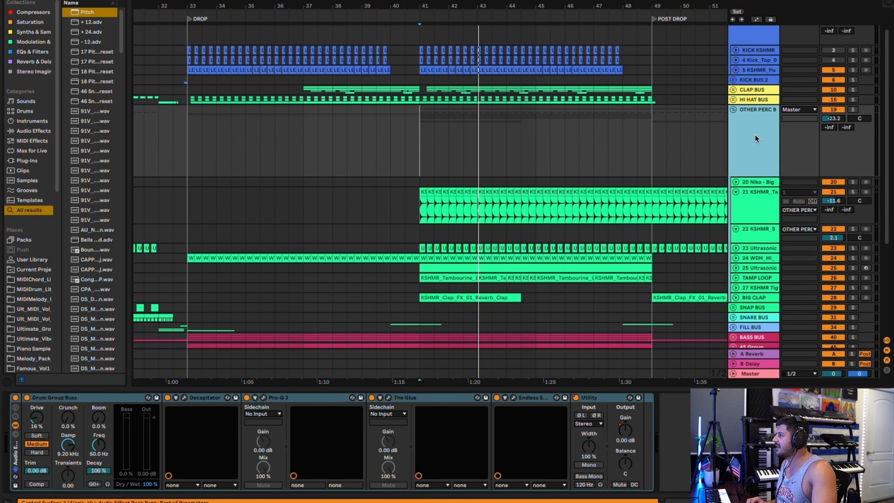
{"action": "key", "text": "u"}
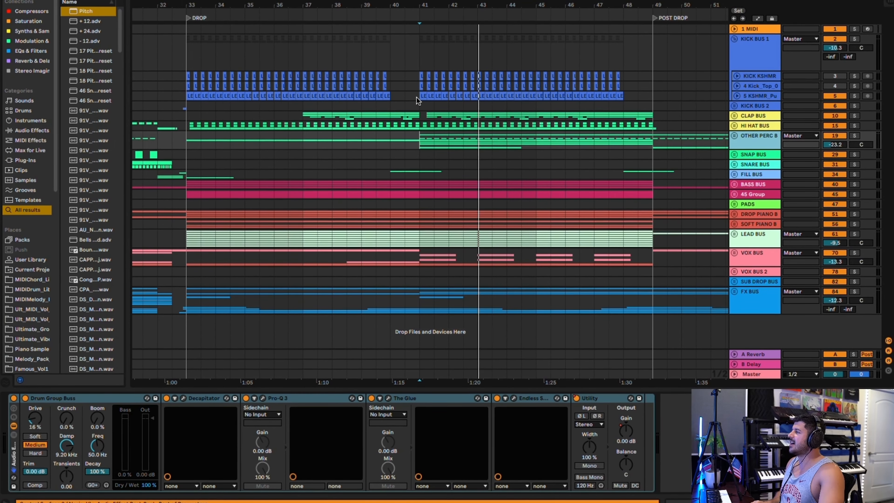
- Solo KICK BUS 1 and KICK BUS 2 and play them from bar 41
{"action": "left_click", "coordinate": [493, 55]}
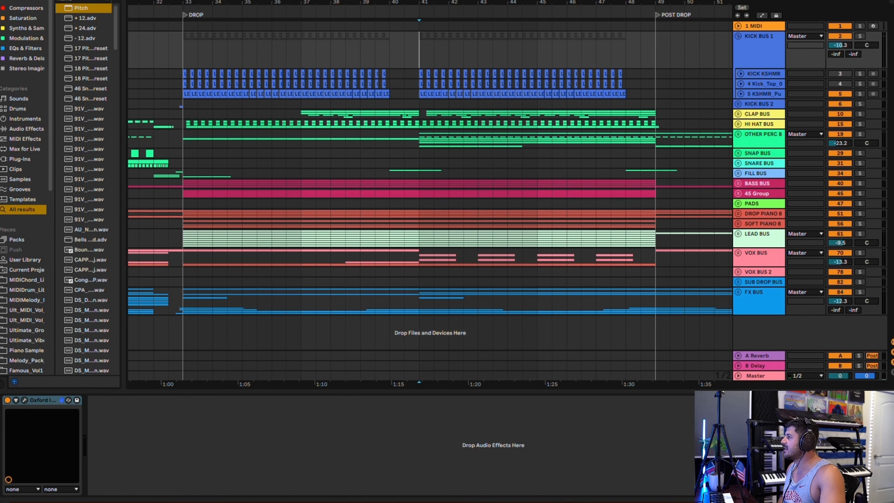
{"action": "left_click", "coordinate": [858, 36]}
{"action": "left_click", "coordinate": [865, 103]}
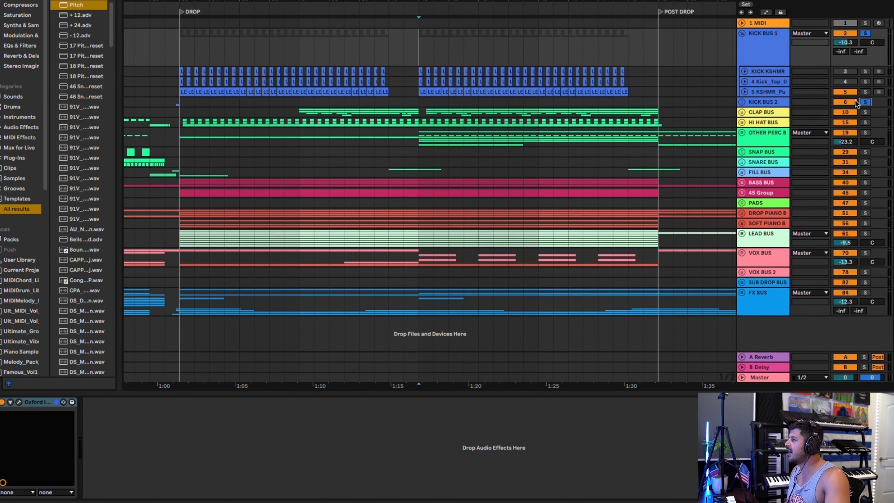
{"action": "key", "text": "space"}
- Add the clap, hi-hat, other percussion and snap buses to the solo during playback, and stop it after listening
{"action": "left_click", "coordinate": [869, 111]}
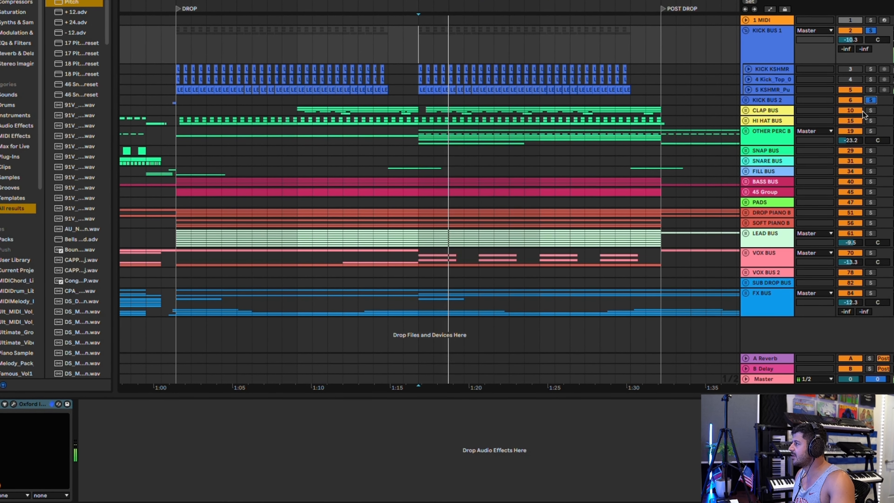
{"action": "left_click", "coordinate": [869, 120]}
{"action": "left_click", "coordinate": [869, 131]}
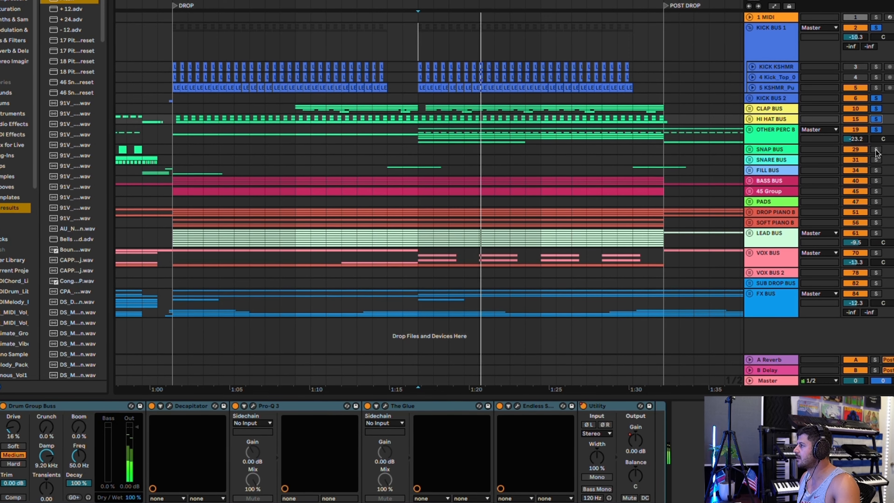
{"action": "left_click", "coordinate": [875, 149]}
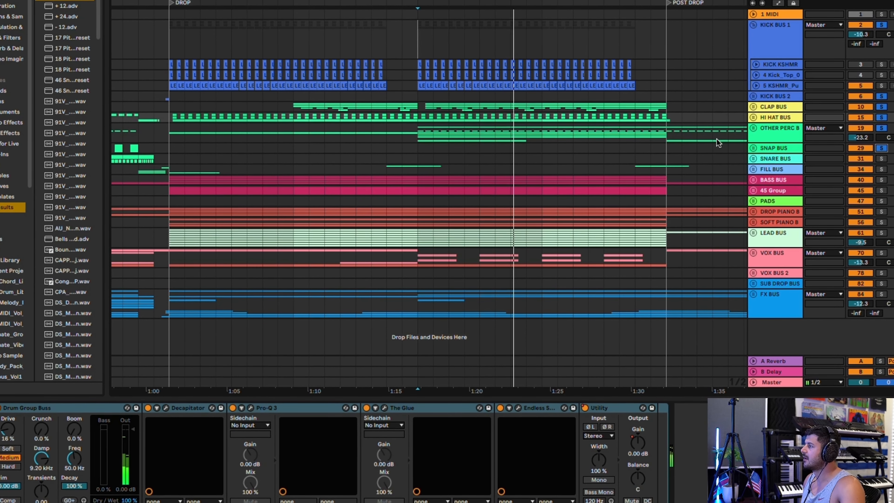
{"action": "key", "text": "space"}
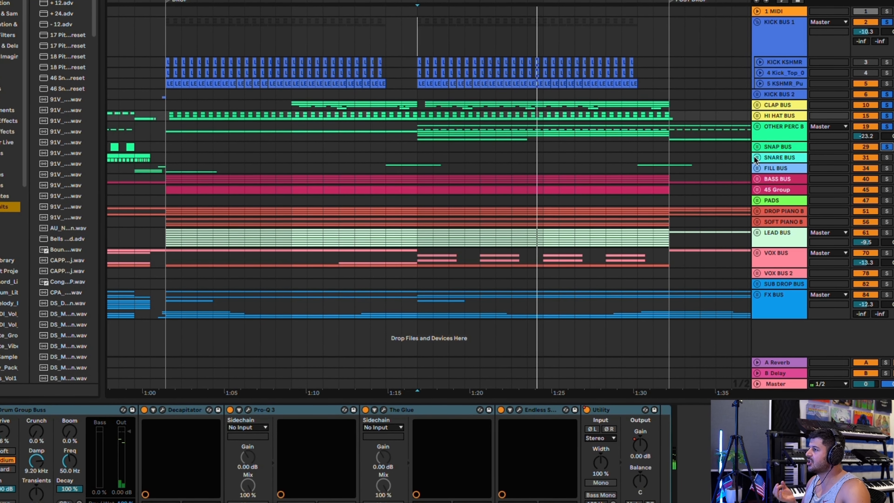
- Unfold the BASS BUS group and show the device chains of the bus and track 42 Roses
{"action": "double_click", "coordinate": [768, 179]}
{"action": "scroll", "coordinate": [745, 185], "scroll_direction": "down", "scroll_amount": 5}
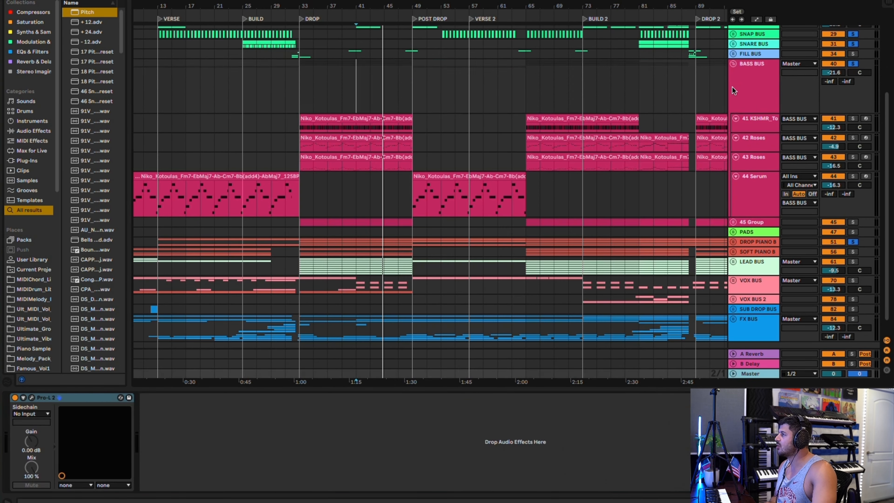
{"action": "left_click", "coordinate": [732, 87]}
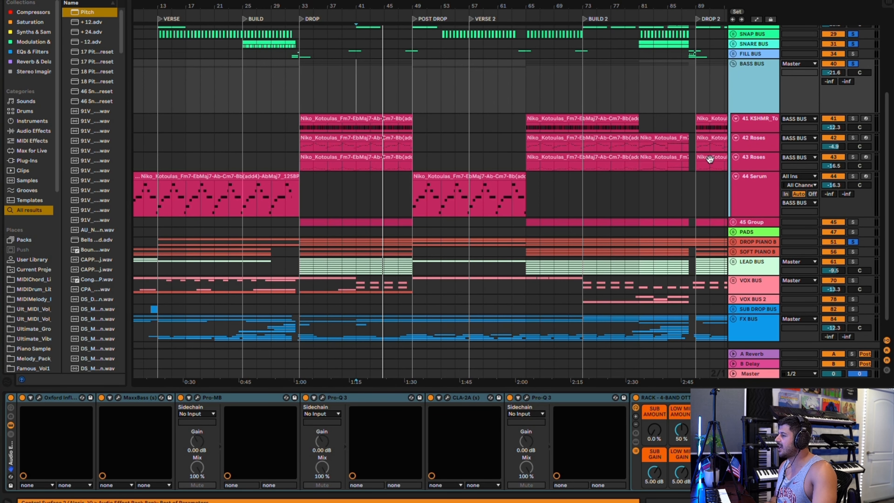
{"action": "scroll", "coordinate": [395, 179], "scroll_direction": "up", "scroll_amount": 3}
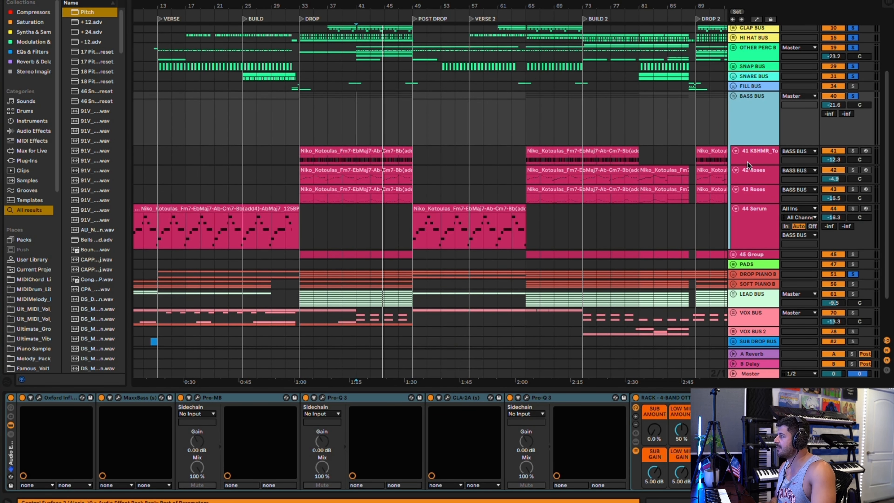
{"action": "left_click", "coordinate": [749, 178]}
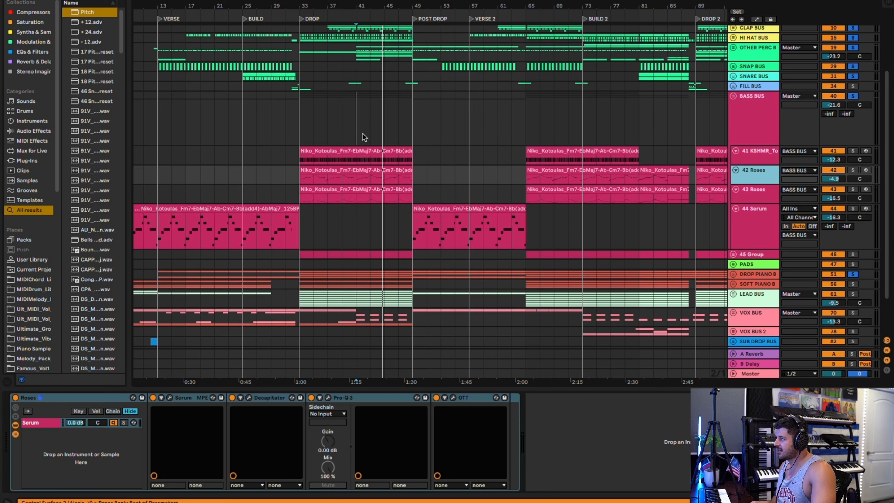
- Focus the arrangement on the bass clips in the drop and solo track 42 Roses with its devices shown
{"action": "left_click", "coordinate": [362, 150]}
{"action": "key", "text": "z"}
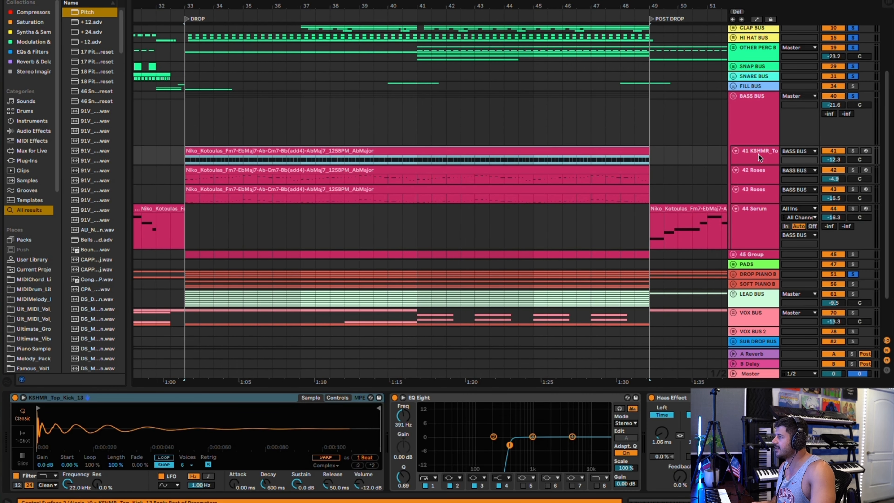
{"action": "left_click", "coordinate": [853, 170]}
{"action": "left_click", "coordinate": [760, 174]}
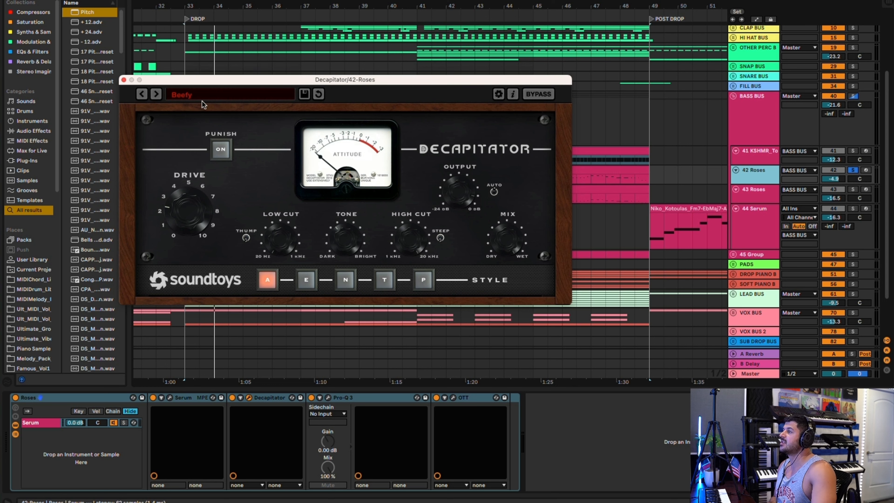
- Close Decapitator on track 42 Roses and inspect the track's Pro-Q 3 curve and low-cut band
{"action": "left_click", "coordinate": [123, 82]}
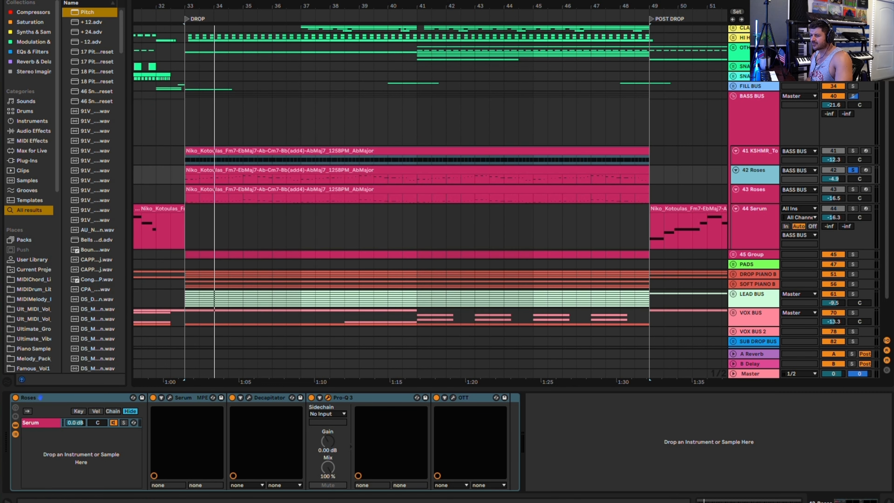
{"action": "left_click", "coordinate": [328, 398]}
{"action": "left_click_drag", "start_coordinate": [416, 94], "coordinate": [446, 105]}
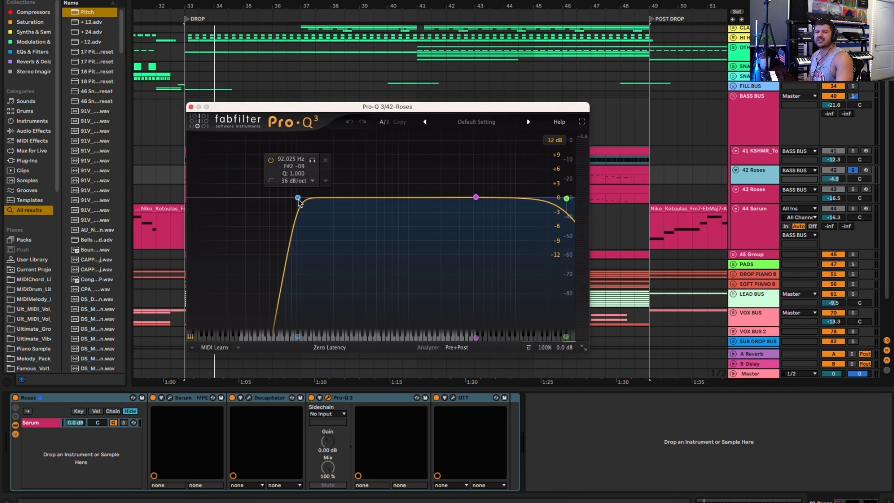
{"action": "left_click", "coordinate": [190, 106]}
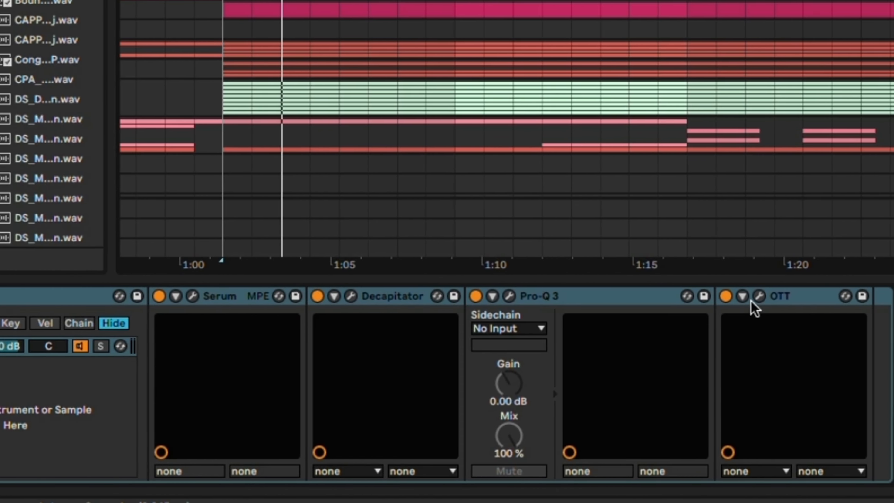
- Play the drop with track 43 Roses soloed, and add tracks 42 Roses and 41 KSHMR to the solo
{"action": "left_click", "coordinate": [851, 155]}
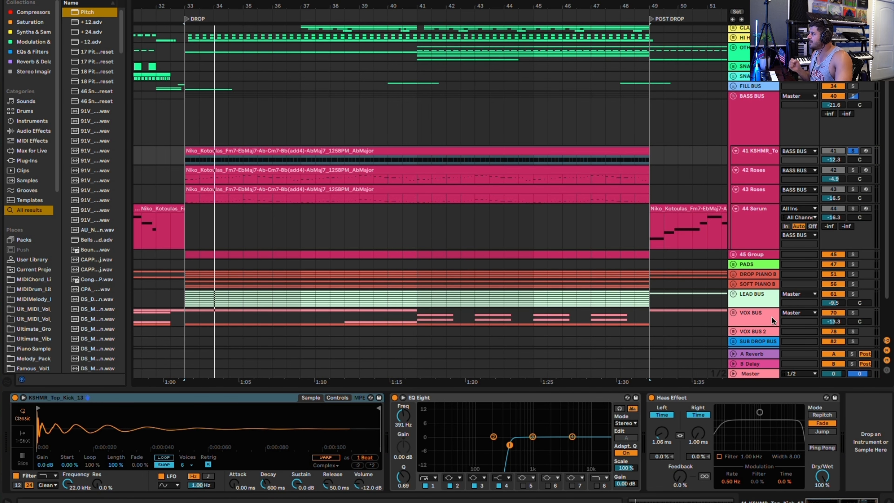
{"action": "left_click", "coordinate": [853, 190]}
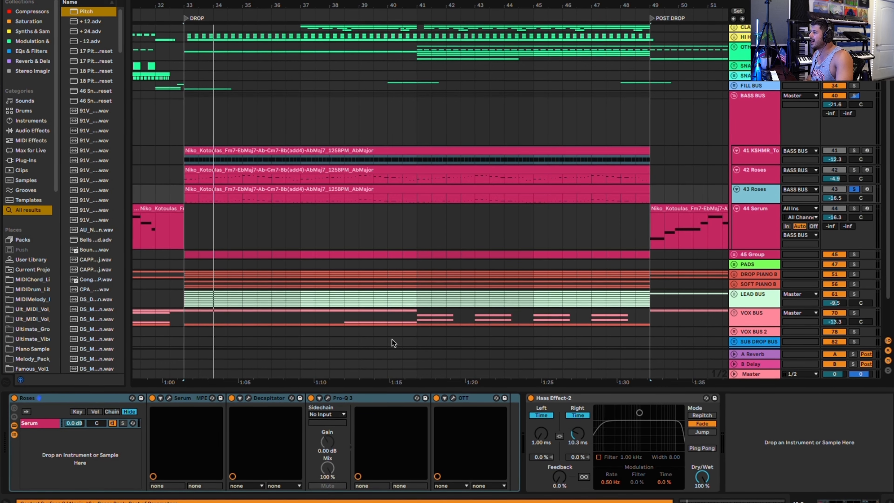
{"action": "key", "text": "space"}
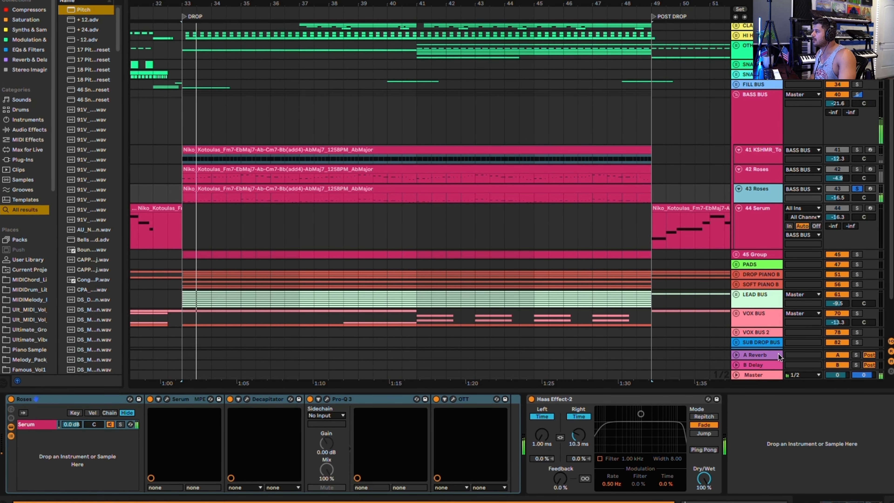
{"action": "left_click", "coordinate": [854, 170], "text": "super"}
{"action": "left_click", "coordinate": [858, 149], "text": "super"}
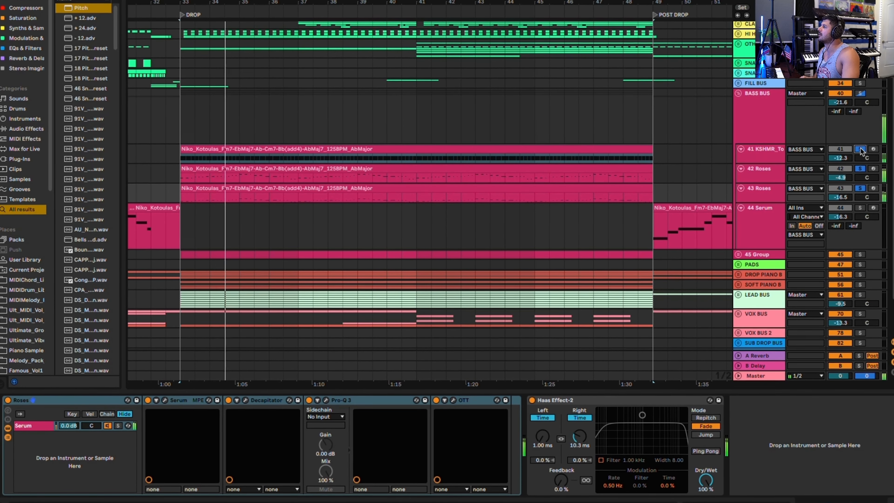
- Show the BASS BUS device chain, look through its devices, and open its Oxford Inflator
{"action": "scroll", "coordinate": [772, 142], "scroll_direction": "up", "scroll_amount": 2}
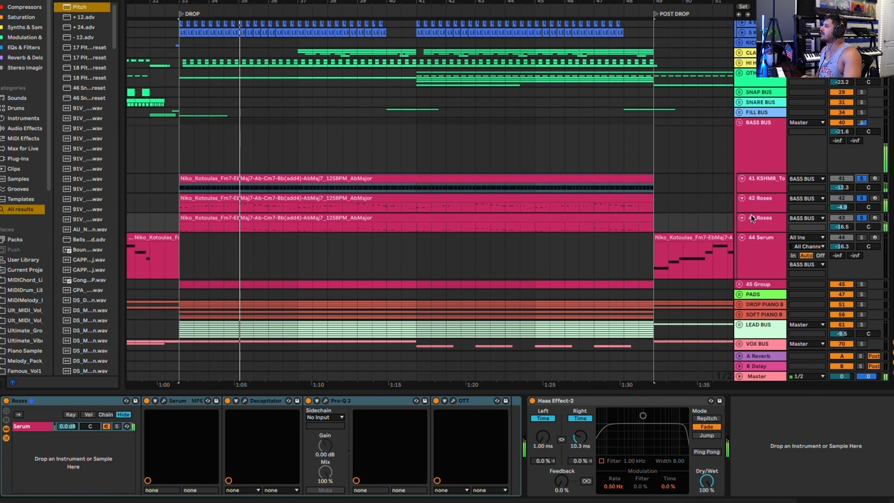
{"action": "left_click", "coordinate": [764, 140]}
{"action": "scroll", "coordinate": [253, 426], "scroll_direction": "right", "scroll_amount": 10}
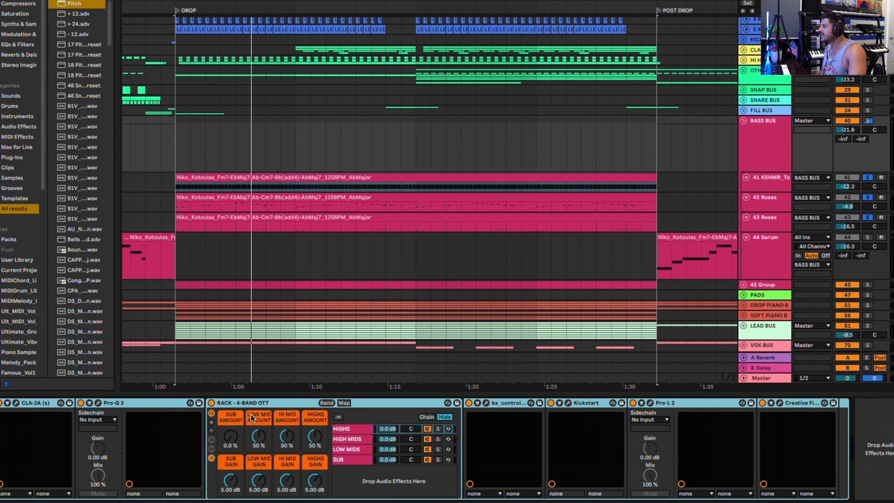
{"action": "scroll", "coordinate": [455, 425], "scroll_direction": "left", "scroll_amount": 10}
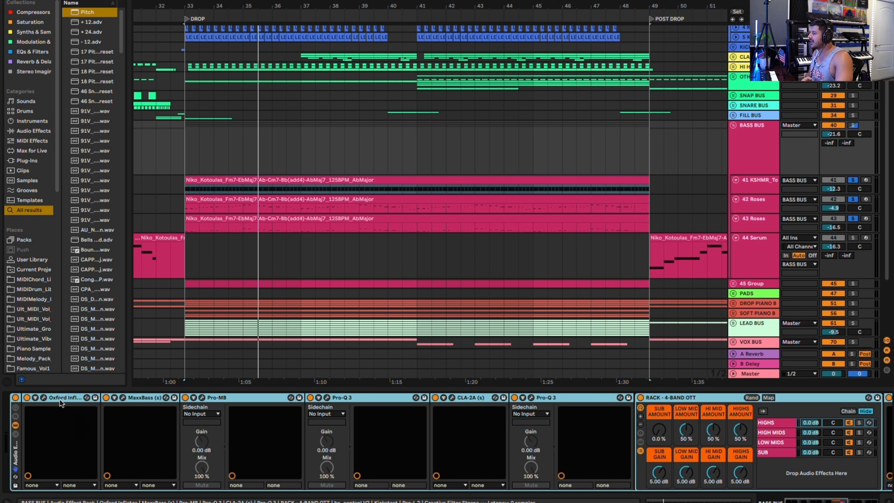
{"action": "left_click", "coordinate": [57, 397]}
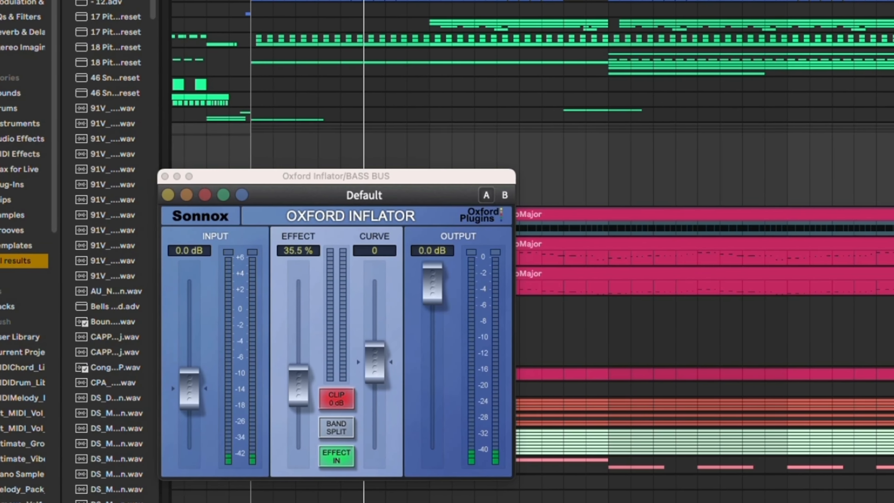
- Open MaxxBass and Pro-MB from the BASS BUS chain and spread their windows apart for comparison
{"action": "left_click", "coordinate": [122, 397]}
{"action": "left_click_drag", "start_coordinate": [394, 342], "coordinate": [493, 100]}
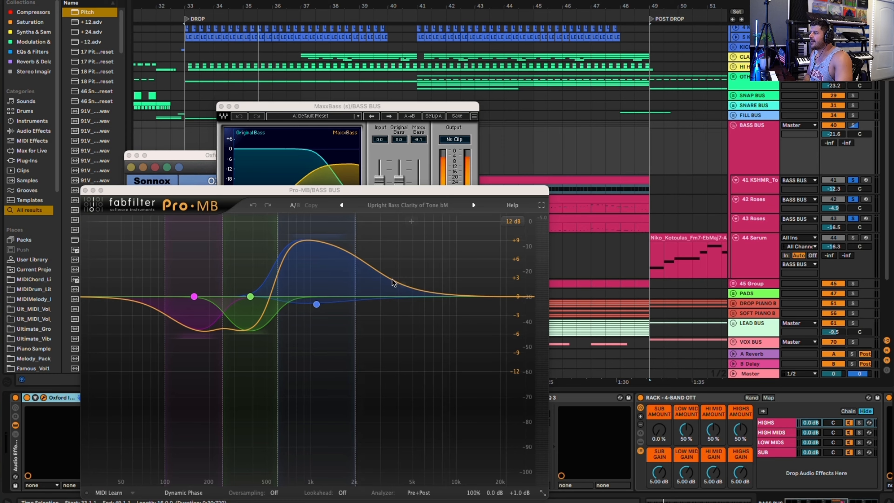
{"action": "left_click_drag", "start_coordinate": [355, 191], "coordinate": [667, 0]}
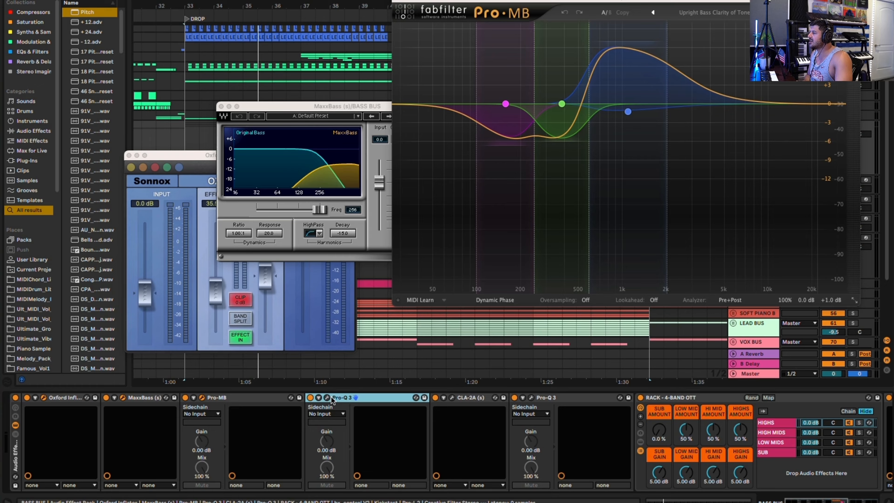
- Open the two Pro-Q 3 equalizers and the CLA-2A compressor on the BASS BUS and inspect their settings
{"action": "left_click", "coordinate": [331, 398]}
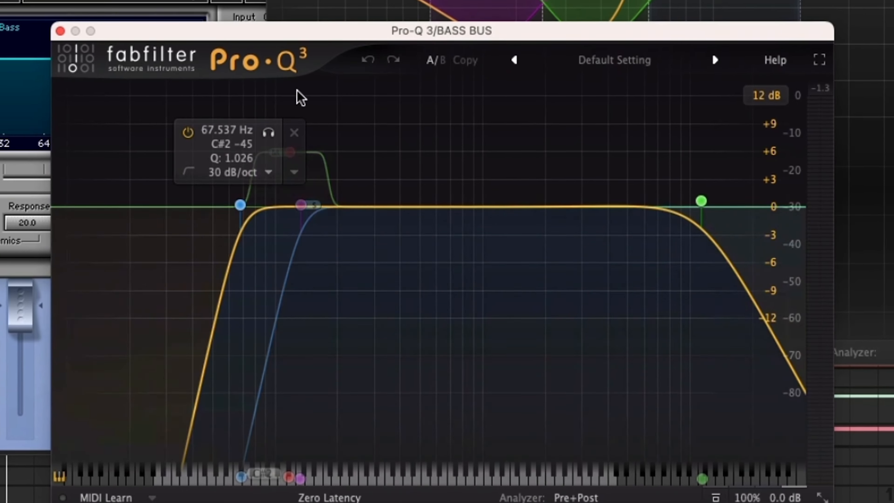
{"action": "left_click_drag", "start_coordinate": [285, 206], "coordinate": [285, 154]}
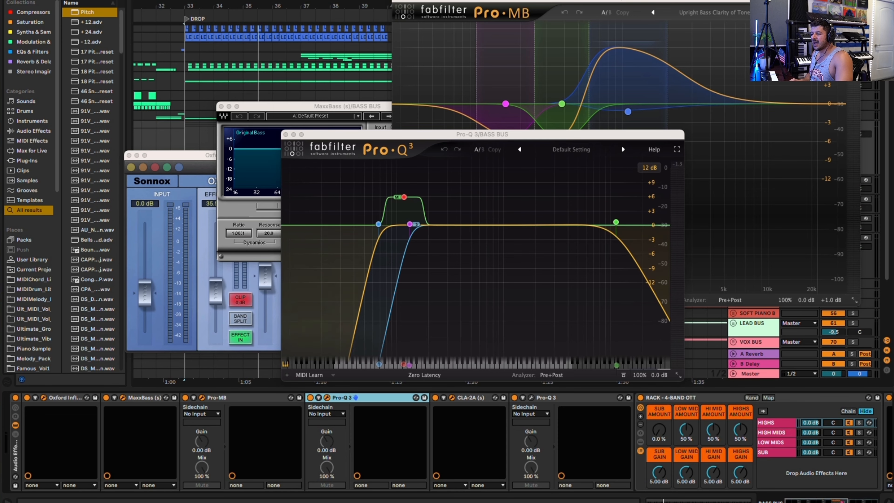
{"action": "left_click", "coordinate": [452, 398]}
{"action": "left_click_drag", "start_coordinate": [495, 217], "coordinate": [493, 215]}
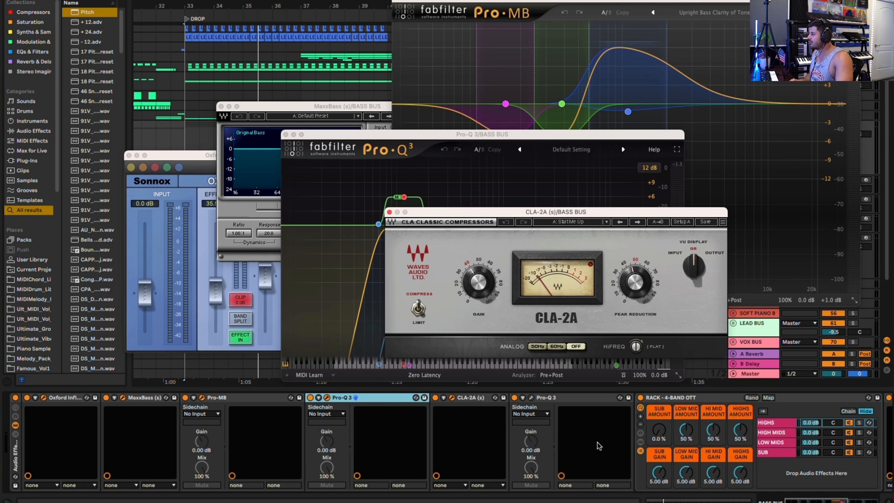
{"action": "left_click", "coordinate": [531, 397]}
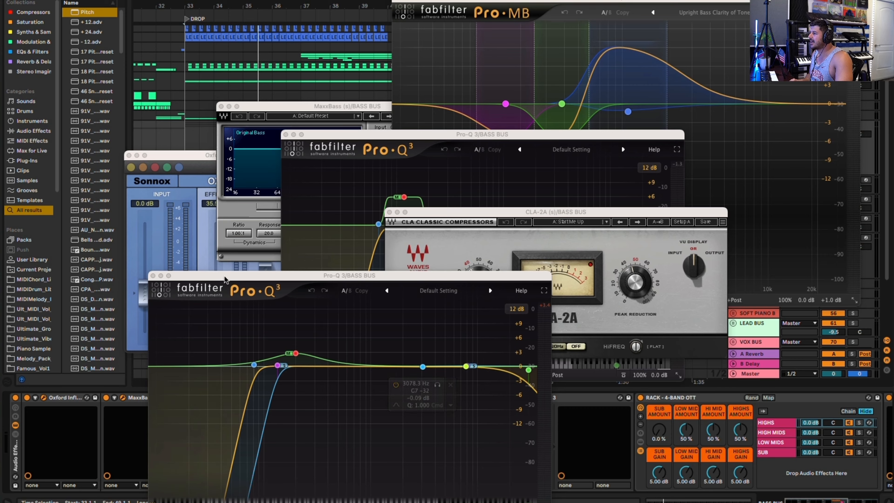
{"action": "left_click_drag", "start_coordinate": [246, 275], "coordinate": [320, 108]}
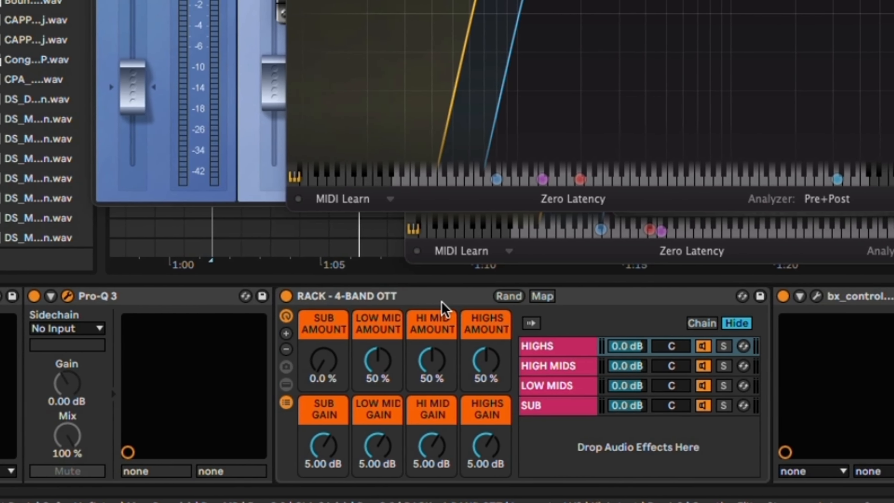
- Inspect the RACK - 4-BAND OTT macros on the BASS BUS, and open bx_control V2 and Kickstart
{"action": "left_click", "coordinate": [718, 400]}
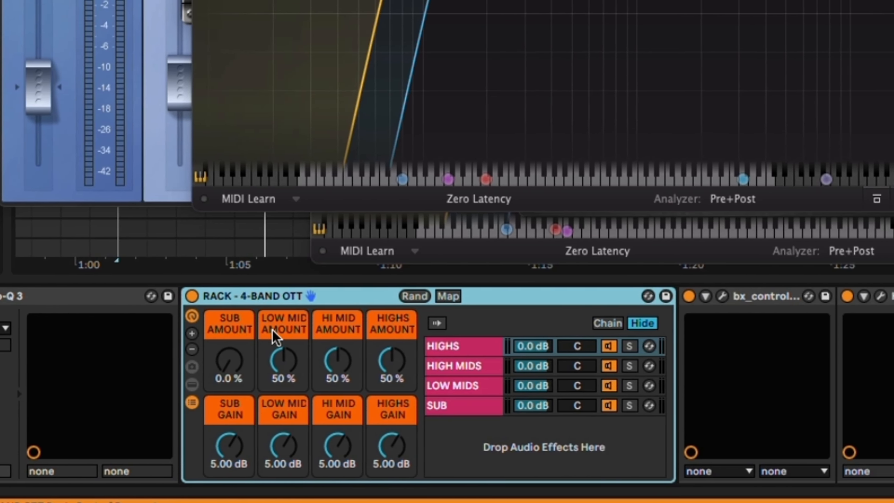
{"action": "left_click", "coordinate": [769, 296]}
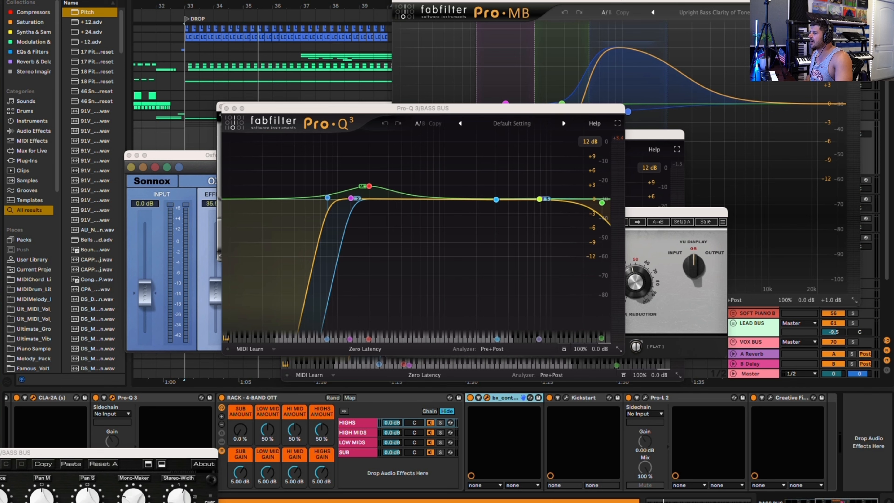
{"action": "left_click_drag", "start_coordinate": [116, 453], "coordinate": [648, 220]}
{"action": "left_click", "coordinate": [566, 397]}
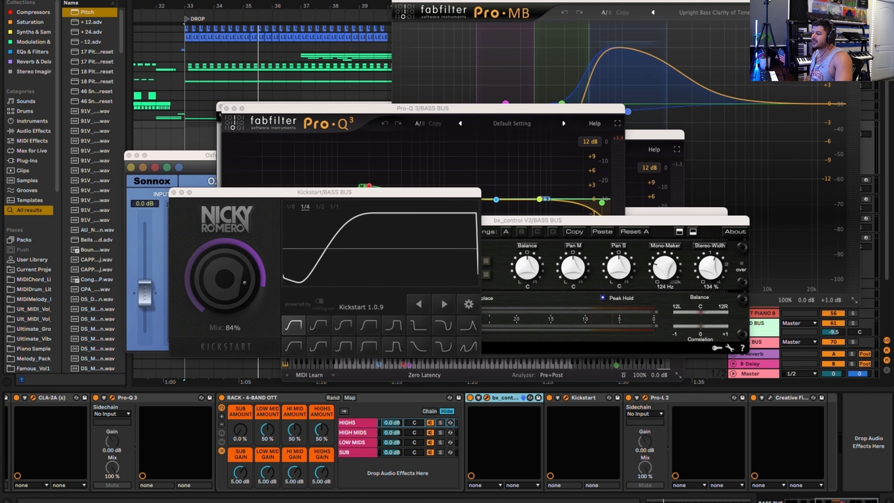
- Close the open BASS BUS plug-in windows to bring the arrangement back into view
{"action": "key", "text": "super+alt+p"}
{"action": "key", "text": "super+alt+p"}
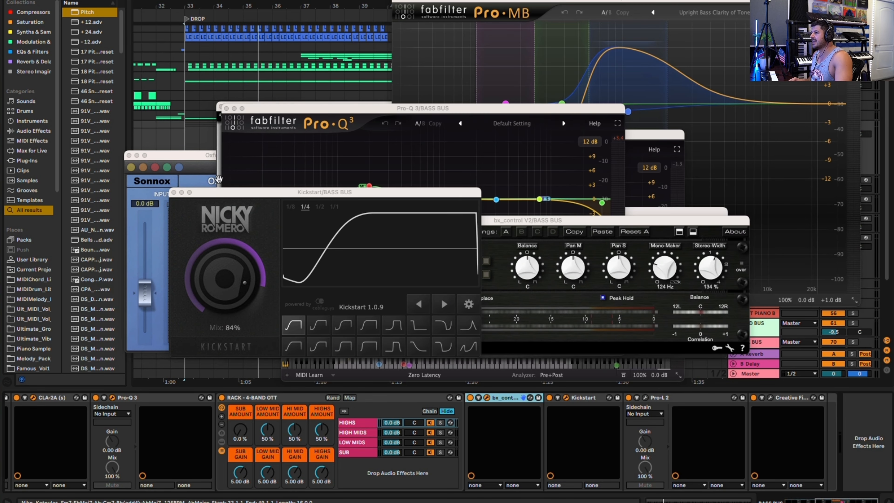
{"action": "left_click", "coordinate": [180, 193]}
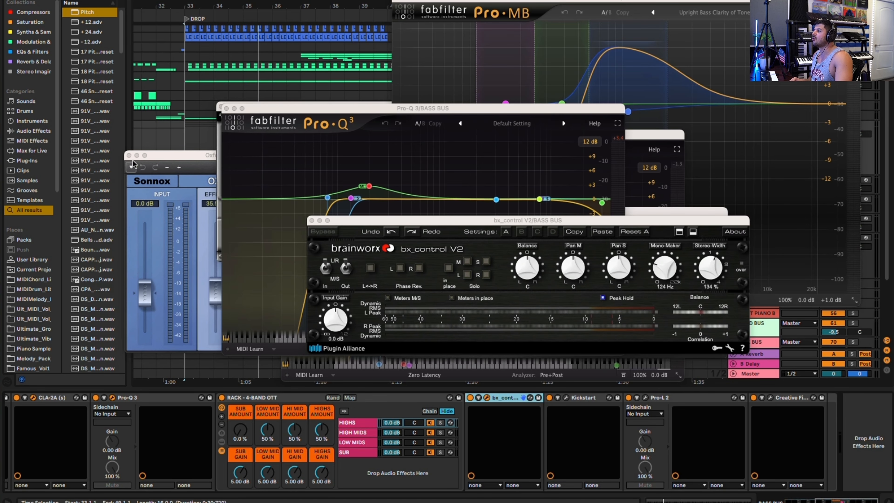
{"action": "left_click", "coordinate": [226, 108]}
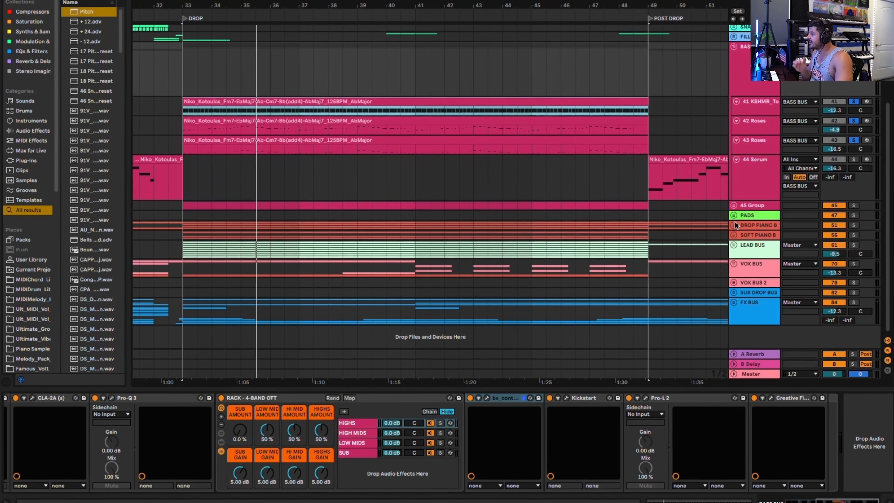
- Solo and unfold the drop piano bus, play the drop, and expand track 54 Avicii Pianos to show its notes
{"action": "left_click", "coordinate": [838, 234]}
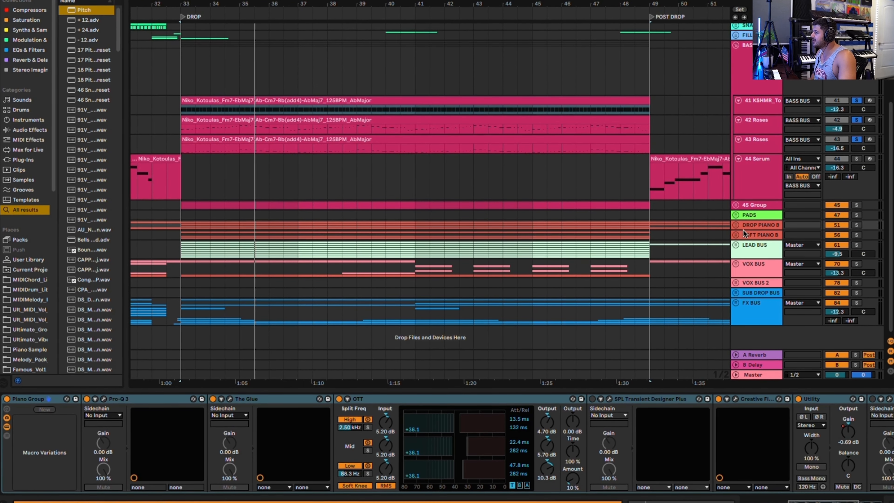
{"action": "left_click", "coordinate": [734, 224]}
{"action": "scroll", "coordinate": [232, 173], "scroll_direction": "down", "scroll_amount": 3}
{"action": "left_click", "coordinate": [757, 229]}
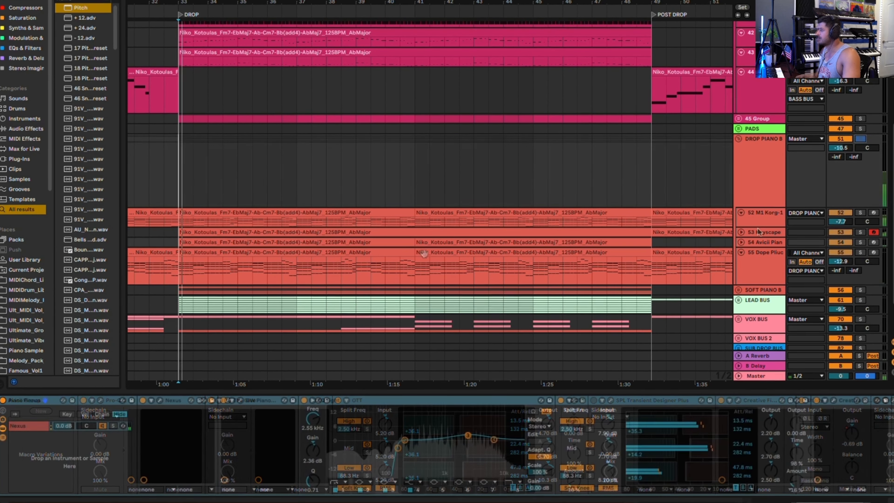
{"action": "left_click", "coordinate": [759, 248]}
{"action": "key", "text": "u"}
{"action": "scroll", "coordinate": [759, 251], "scroll_direction": "down", "scroll_amount": 5}
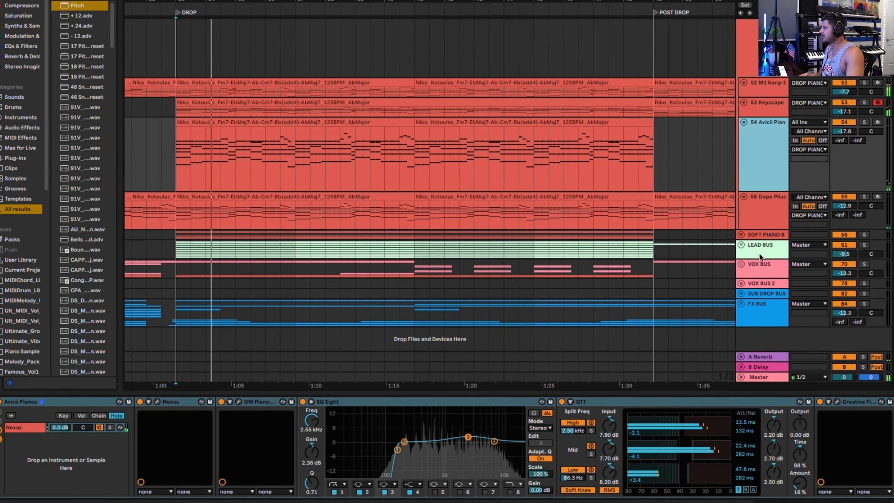
- Unfold the LEAD BUS group and show its device chain
{"action": "left_click", "coordinate": [759, 253]}
{"action": "key", "text": "u"}
{"action": "scroll", "coordinate": [762, 256], "scroll_direction": "down", "scroll_amount": 1}
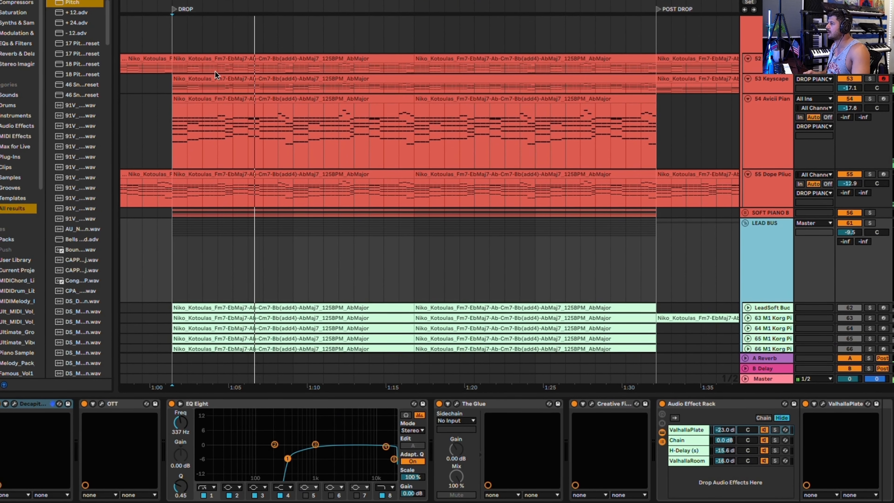
- Play the soloed drop pianos from bar 41 and check the soft piano bus's device chain
{"action": "left_click", "coordinate": [412, 32]}
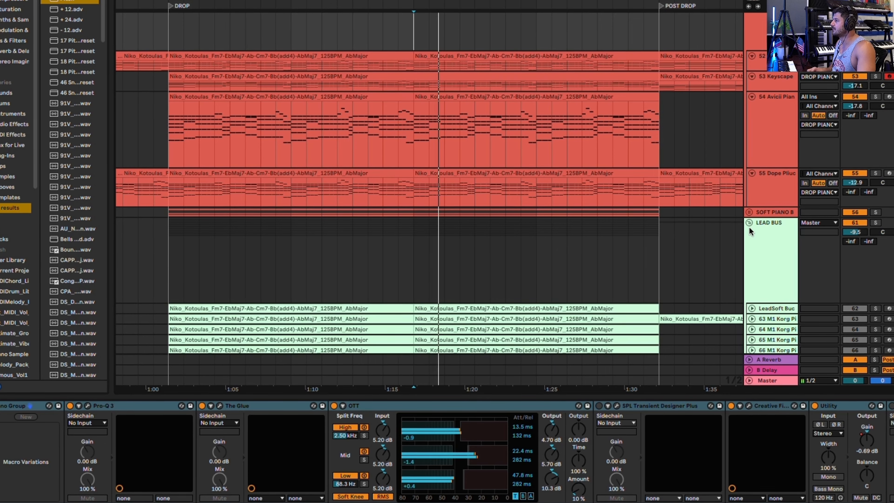
{"action": "left_click", "coordinate": [765, 211]}
{"action": "key", "text": "u"}
{"action": "key", "text": "u"}
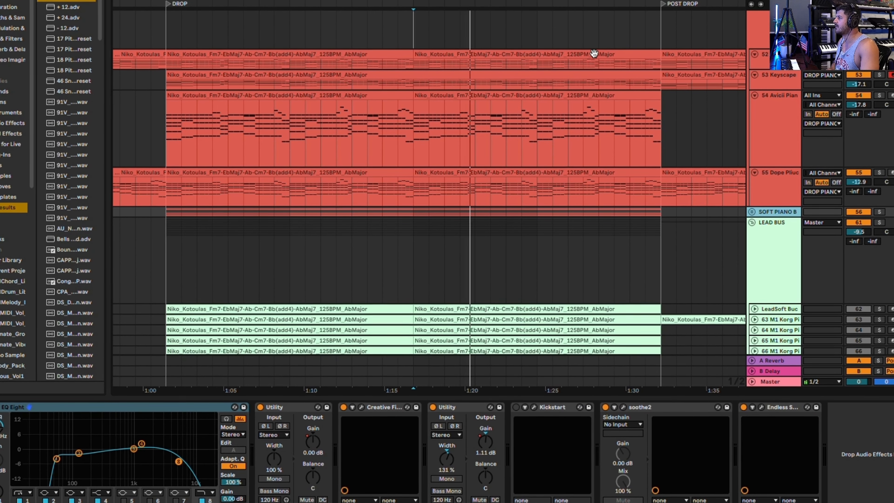
- Inspect the device chain of track 52 M1 Korg-1, select track 53 Keyscape, and play the piano layers from bar 41
{"action": "left_click", "coordinate": [486, 55]}
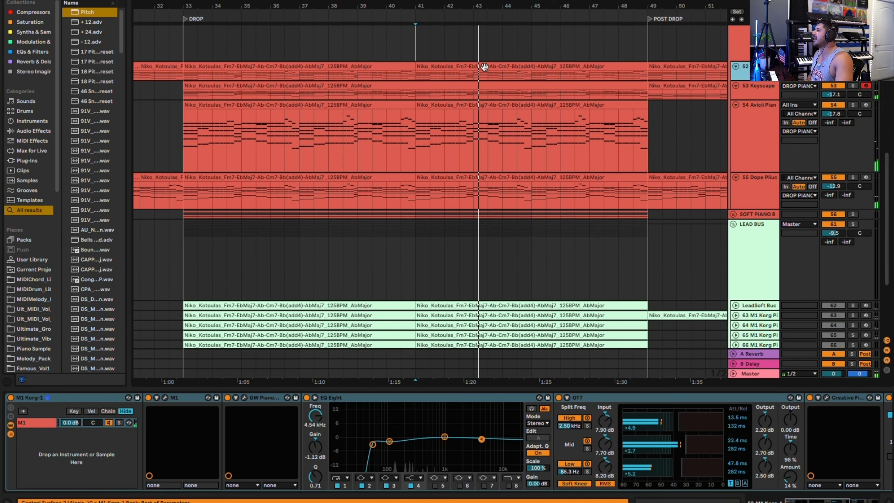
{"action": "left_click", "coordinate": [178, 402]}
{"action": "scroll", "coordinate": [178, 402], "scroll_direction": "right", "scroll_amount": 2}
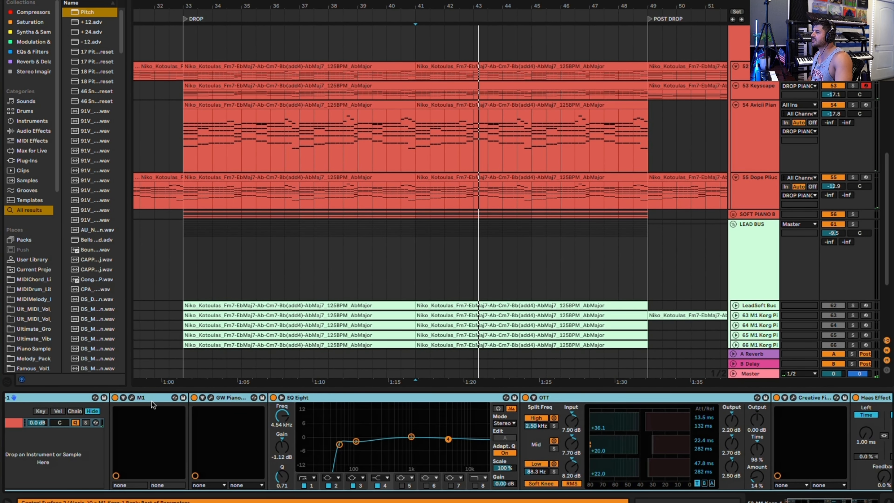
{"action": "left_click", "coordinate": [747, 90]}
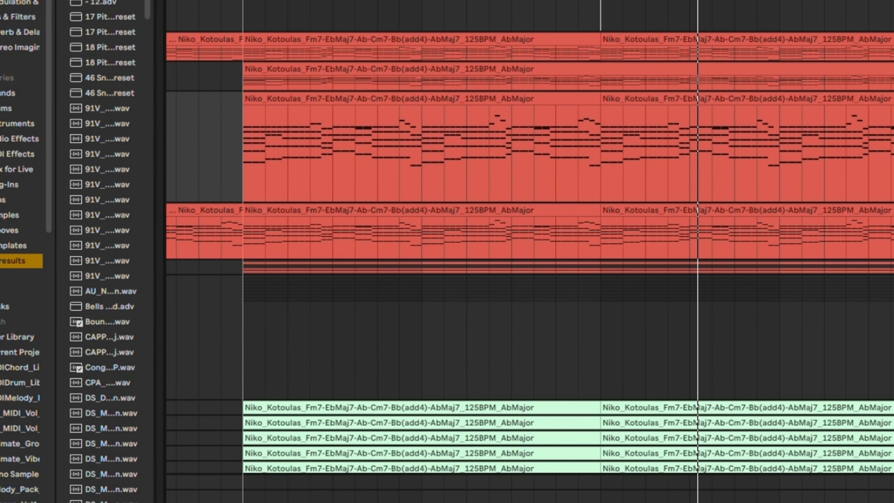
{"action": "left_click", "coordinate": [598, 168]}
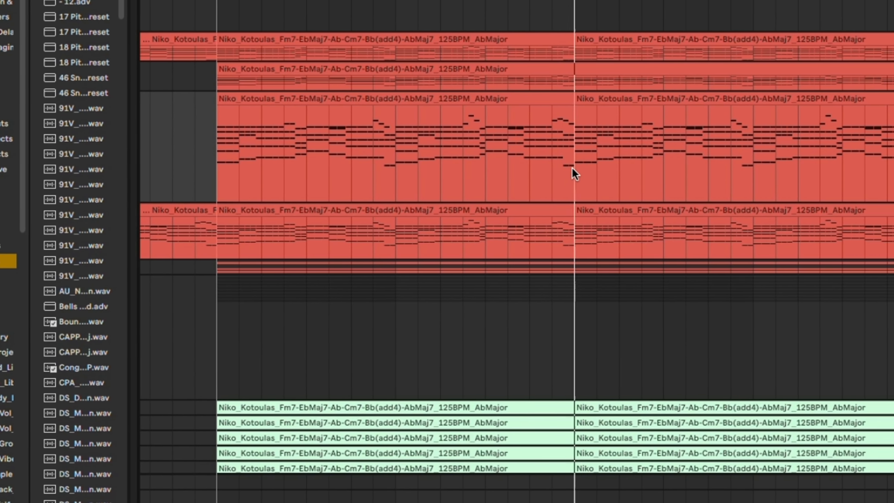
{"action": "key", "text": "space"}
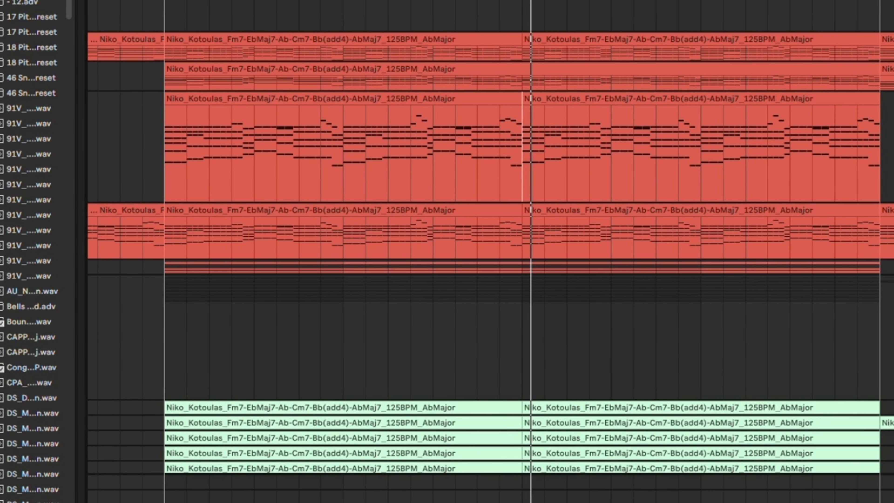
- Review the drop's piano and lead clips against the kick, percussion and bass tracks across the arrangement
{"action": "scroll", "coordinate": [207, 152], "scroll_direction": "up", "scroll_amount": 3}
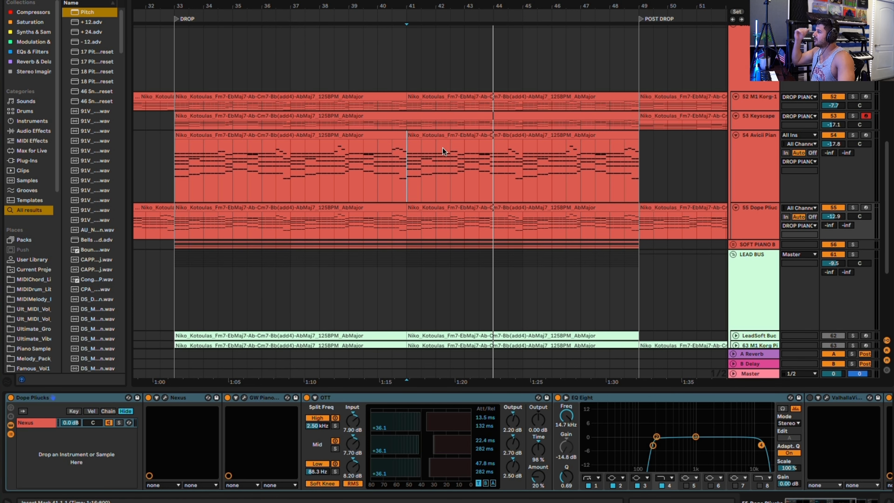
{"action": "scroll", "coordinate": [442, 148], "scroll_direction": "down", "scroll_amount": 5}
{"action": "scroll", "coordinate": [441, 151], "scroll_direction": "up", "scroll_amount": 3}
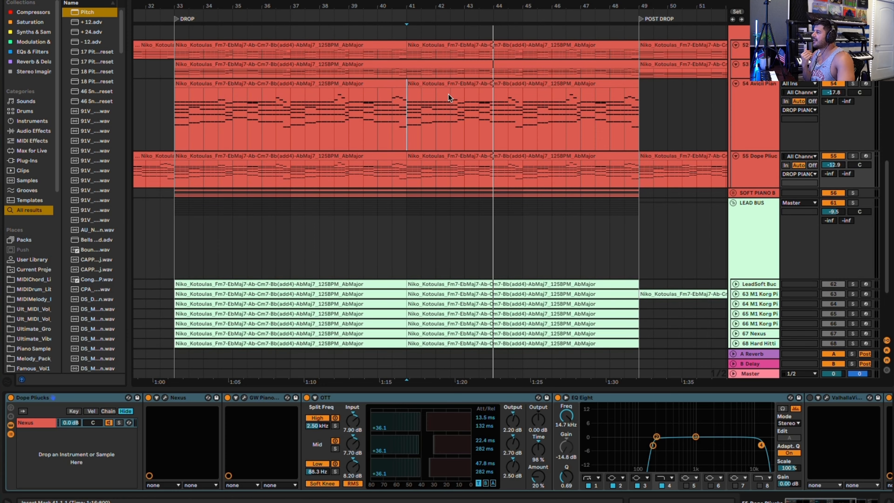
{"action": "scroll", "coordinate": [455, 97], "scroll_direction": "up", "scroll_amount": 15}
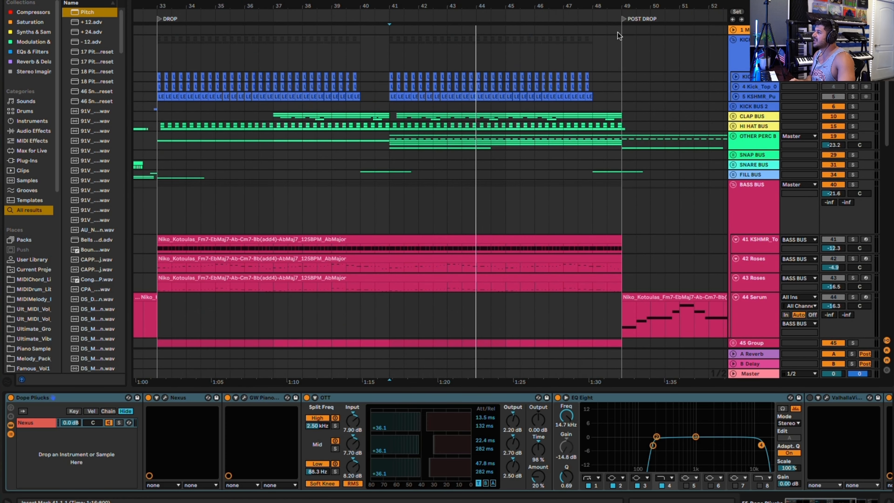
{"action": "scroll", "coordinate": [542, 141], "scroll_direction": "down", "scroll_amount": 10}
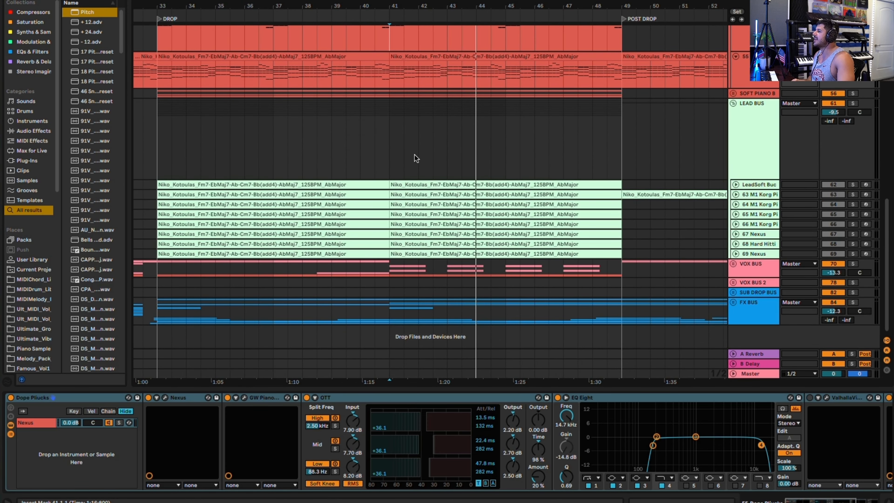
- Compare the device chains of track 41 KSHMR and the LEAD BUS, and widen the timeline view to include Verse 2
{"action": "left_click", "coordinate": [397, 151]}
{"action": "scroll", "coordinate": [398, 151], "scroll_direction": "up", "scroll_amount": 10}
{"action": "left_click", "coordinate": [755, 164]}
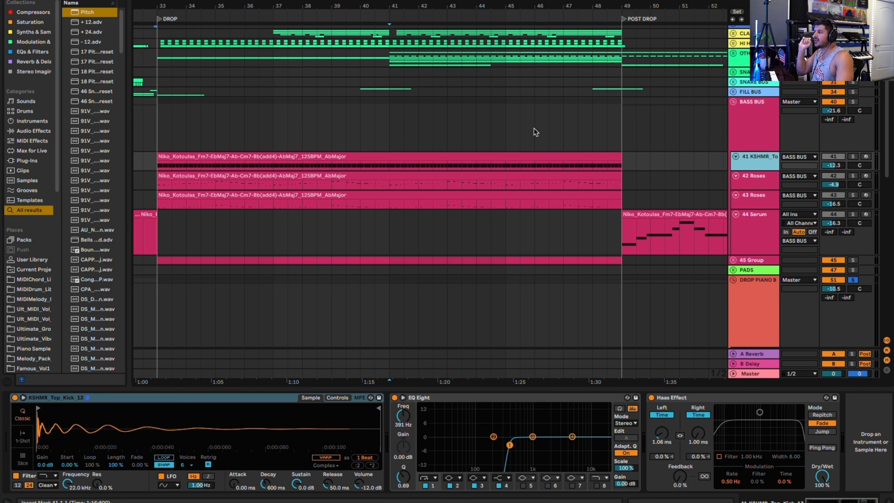
{"action": "scroll", "coordinate": [533, 128], "scroll_direction": "down", "scroll_amount": 15}
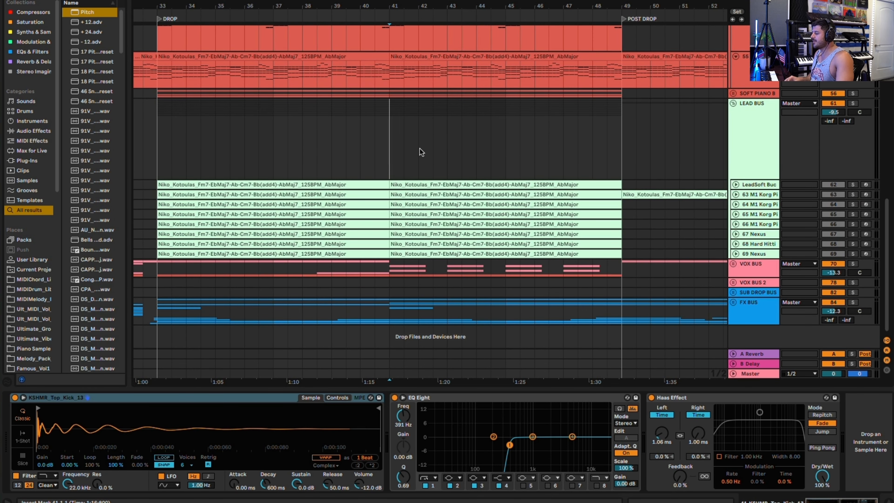
{"action": "left_click", "coordinate": [375, 143]}
{"action": "scroll", "coordinate": [376, 145], "scroll_direction": "down", "scroll_amount": 4}
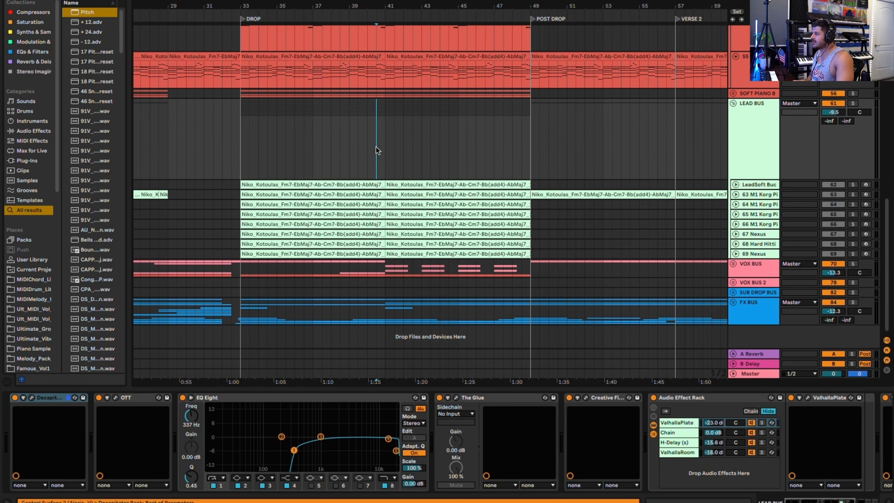
- Solo the LEAD BUS, show its Creative Filter frequency automation, and play the drop from about bar 38
{"action": "left_click", "coordinate": [385, 156]}
{"action": "left_click", "coordinate": [742, 166]}
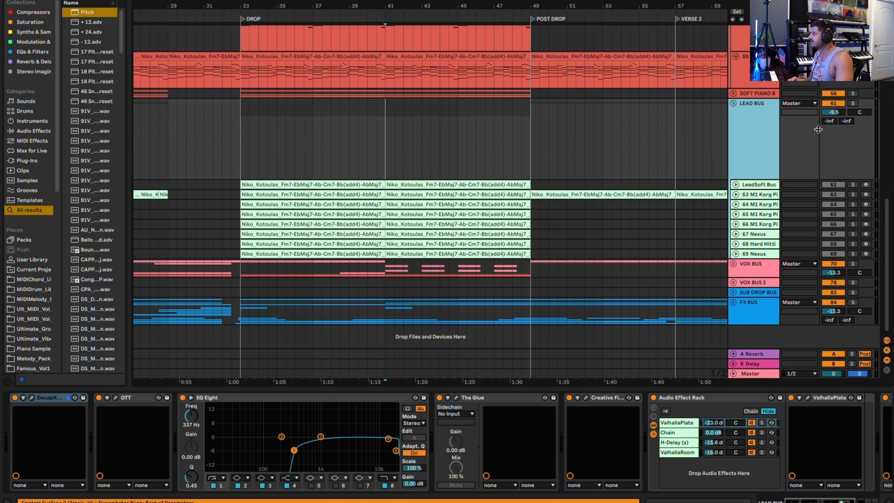
{"action": "left_click", "coordinate": [853, 104]}
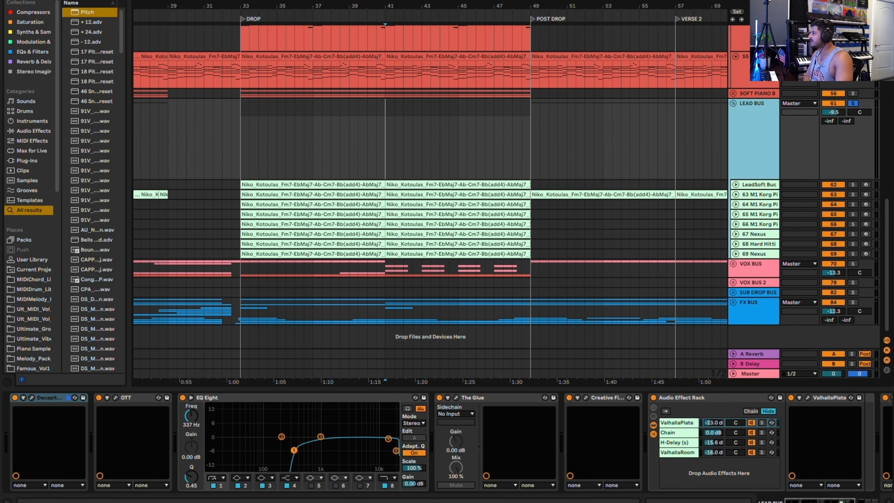
{"action": "key", "text": "a"}
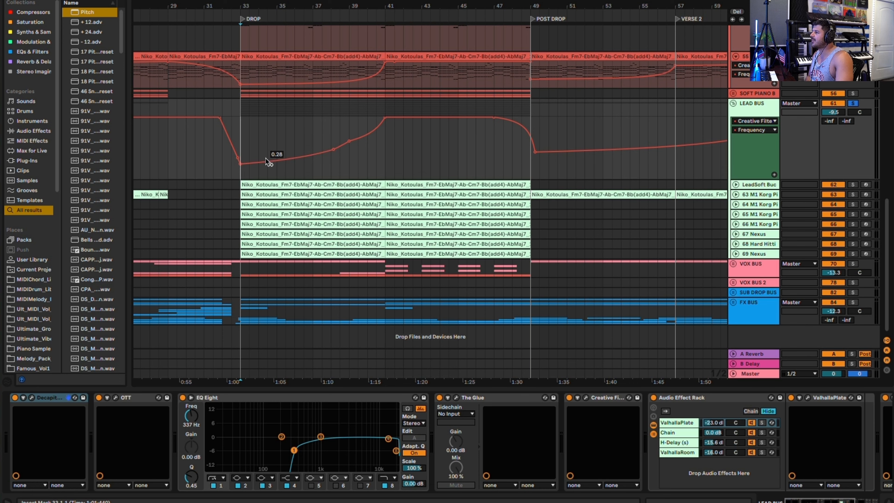
{"action": "left_click", "coordinate": [342, 173]}
{"action": "key", "text": "space"}
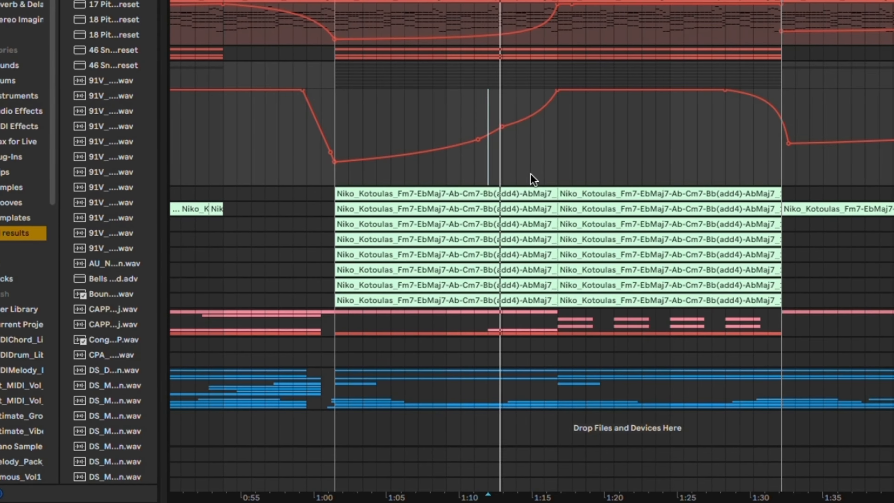
- Compare the Creative Filter frequency automation of track 55 and the drop piano bus across the drop
{"action": "scroll", "coordinate": [620, 150], "scroll_direction": "up", "scroll_amount": 3}
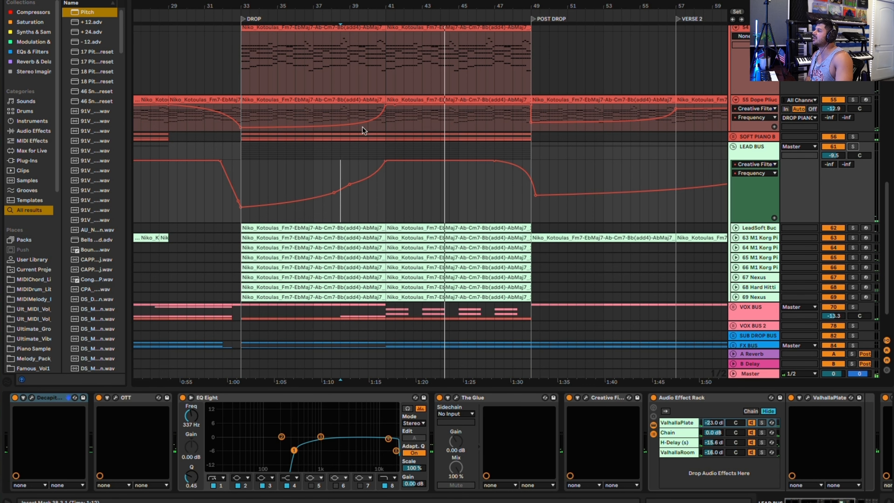
{"action": "left_click", "coordinate": [358, 115]}
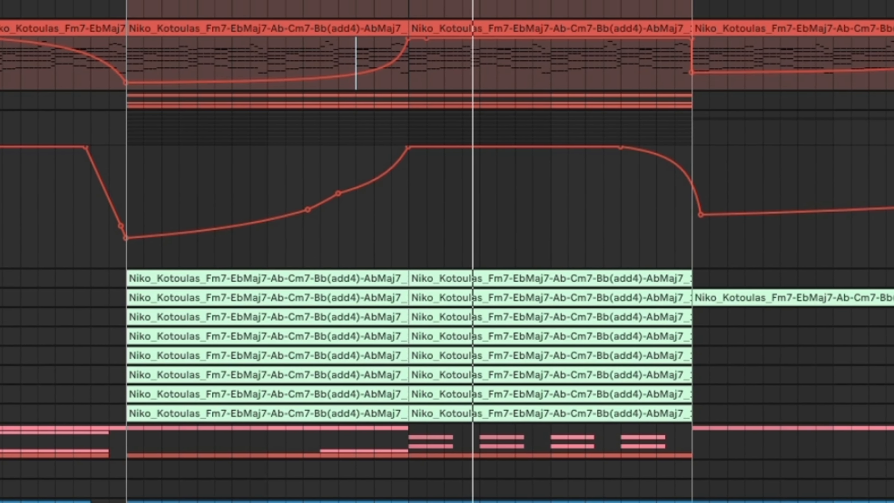
{"action": "scroll", "coordinate": [390, 203], "scroll_direction": "up", "scroll_amount": 5}
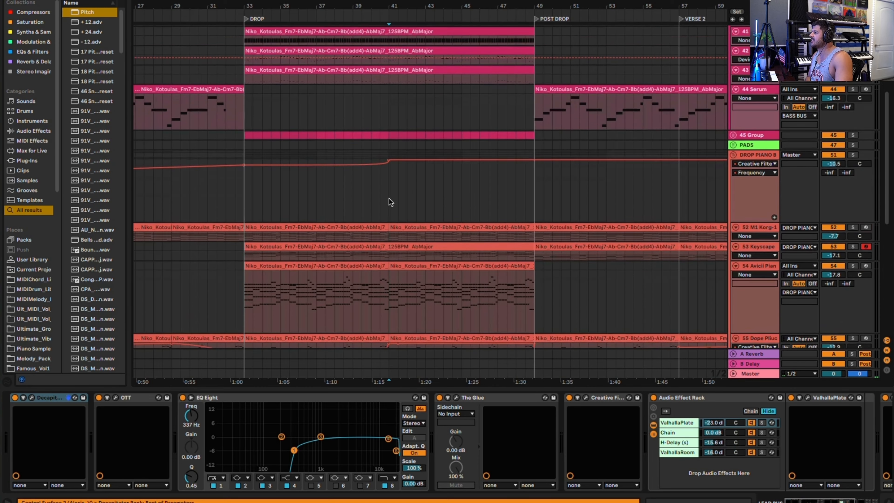
{"action": "scroll", "coordinate": [390, 202], "scroll_direction": "up", "scroll_amount": 2}
{"action": "scroll", "coordinate": [390, 203], "scroll_direction": "right", "scroll_amount": 2}
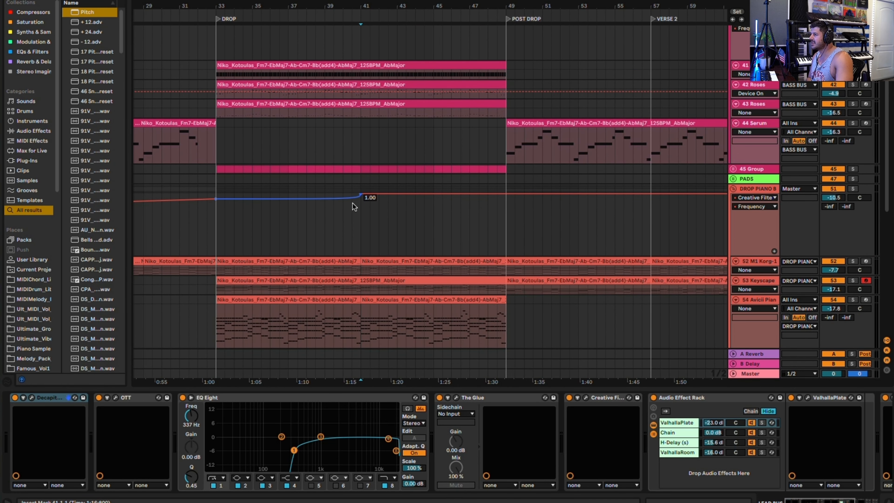
{"action": "scroll", "coordinate": [346, 219], "scroll_direction": "up", "scroll_amount": 4}
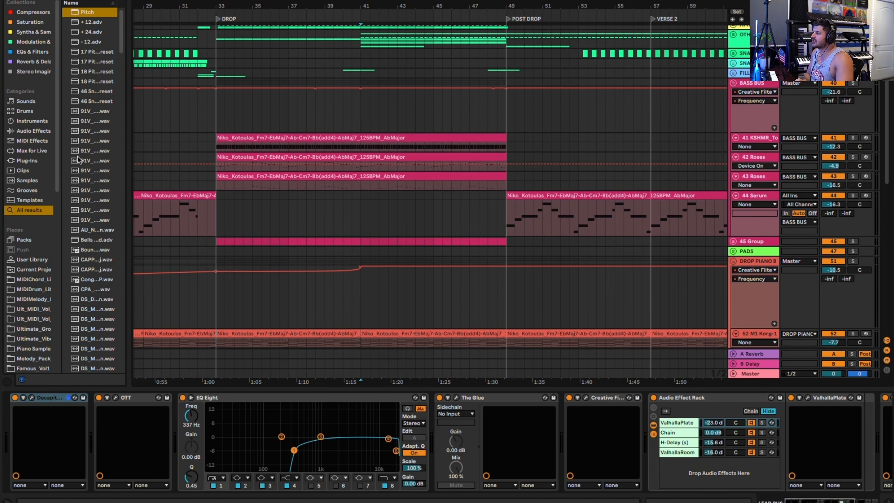
- Play the transition into the drop from bar 32, select the drop piano bus's lane, and hide the automation
{"action": "left_click", "coordinate": [200, 139]}
{"action": "key", "text": "space"}
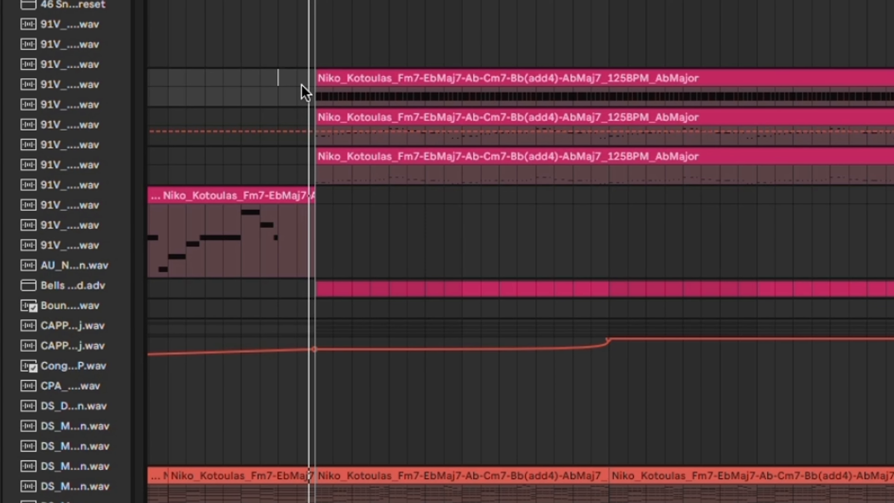
{"action": "mouse_move", "coordinate": [215, 272]}
{"action": "left_mouse_down"}
{"action": "mouse_move", "coordinate": [215, 264]}
{"action": "mouse_move", "coordinate": [215, 287]}
{"action": "left_mouse_up"}
{"action": "left_click_drag", "start_coordinate": [278, 391], "coordinate": [231, 350]}
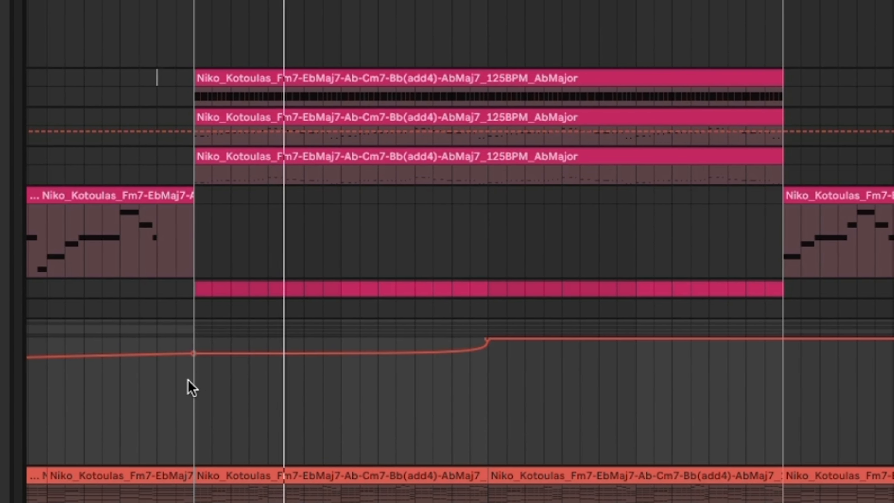
{"action": "key", "text": "a"}
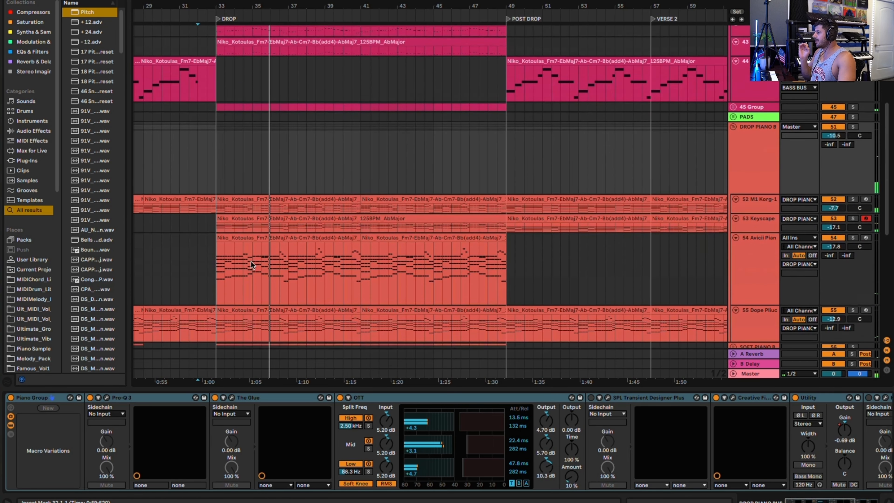
- Unfold the LeadSoft track, select its two drop clips, and open their notes together in the piano roll
{"action": "scroll", "coordinate": [250, 260], "scroll_direction": "down", "scroll_amount": 5}
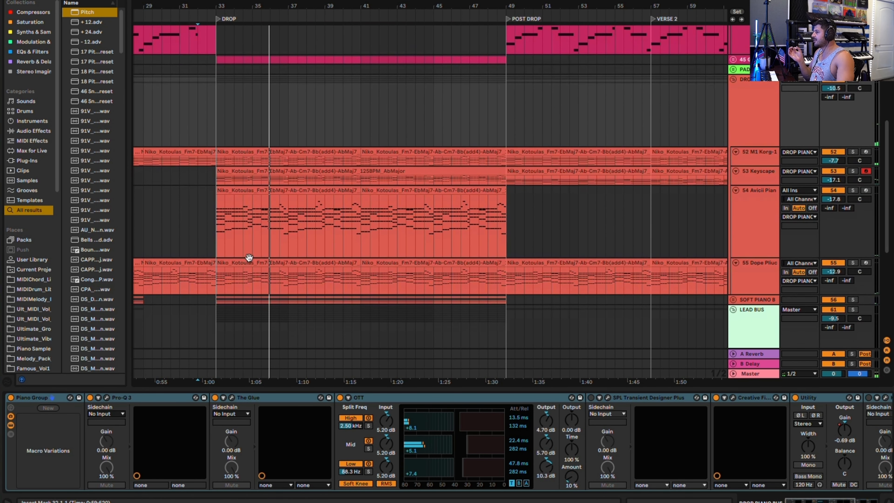
{"action": "scroll", "coordinate": [251, 260], "scroll_direction": "down", "scroll_amount": 3}
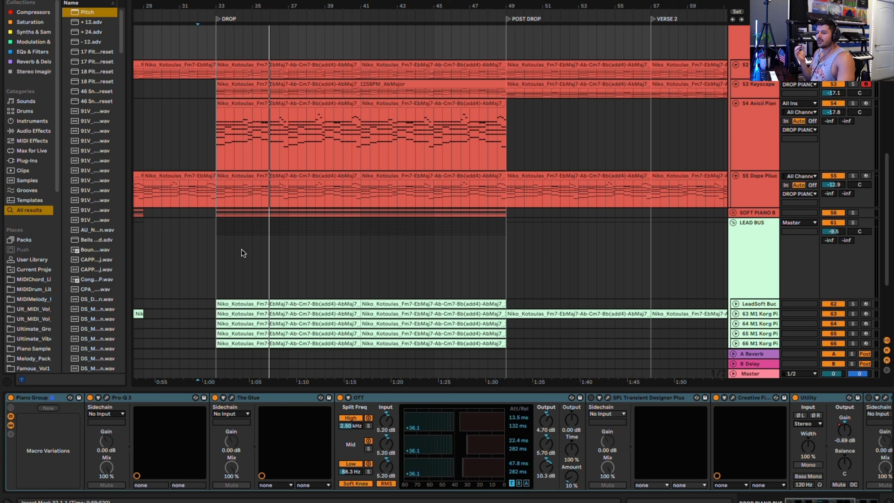
{"action": "scroll", "coordinate": [277, 246], "scroll_direction": "down", "scroll_amount": 5}
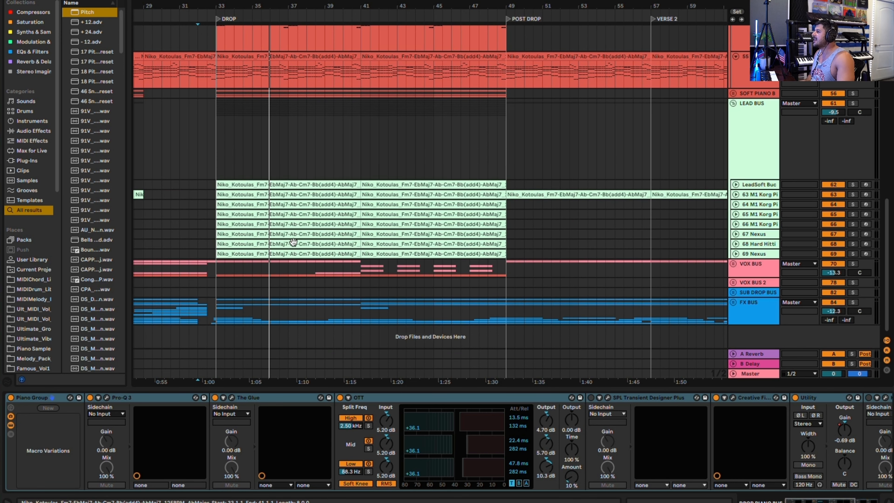
{"action": "left_click", "coordinate": [735, 185]}
{"action": "left_click_drag", "start_coordinate": [217, 196], "coordinate": [361, 193]}
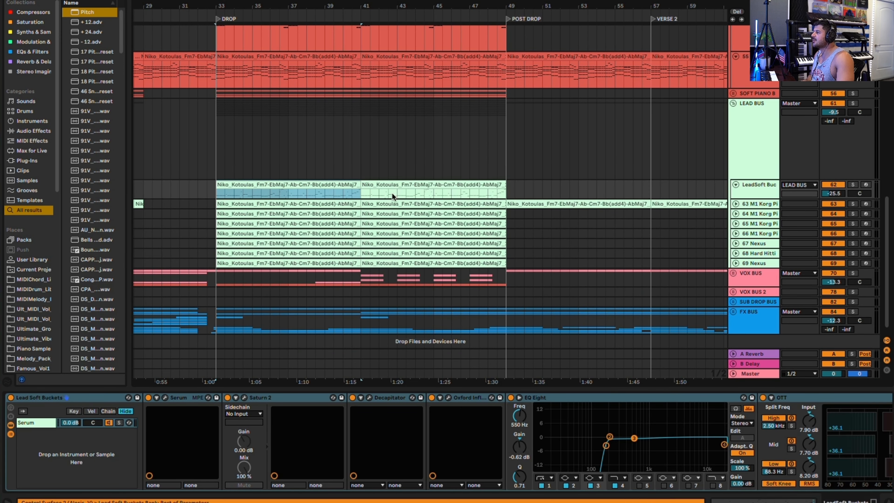
{"action": "double_click", "coordinate": [442, 182]}
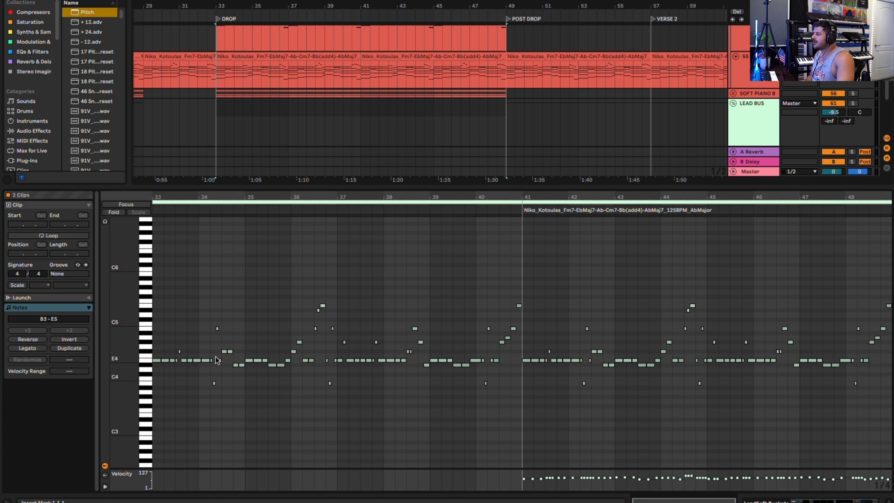
{"action": "scroll", "coordinate": [239, 305], "scroll_direction": "up", "scroll_amount": 5}
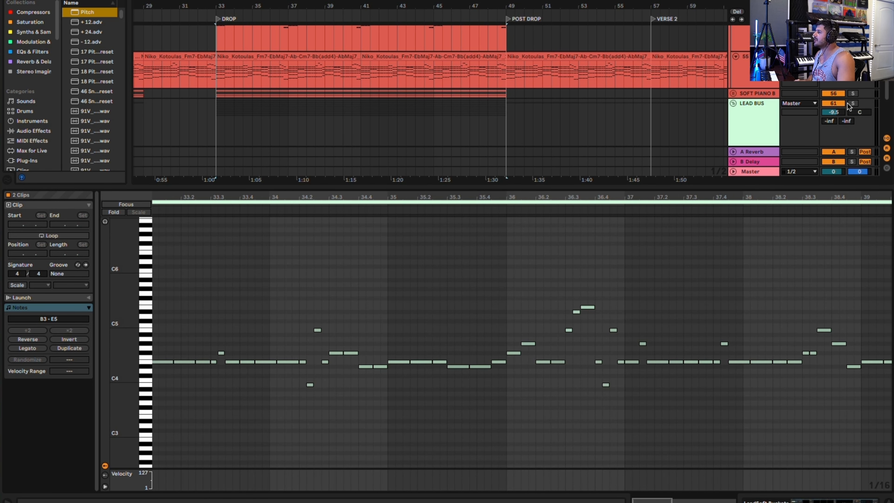
- View the drop piano chords together with the soft lead melody in one piano roll and play the second half from bar 41
{"action": "scroll", "coordinate": [735, 71], "scroll_direction": "up", "scroll_amount": 4}
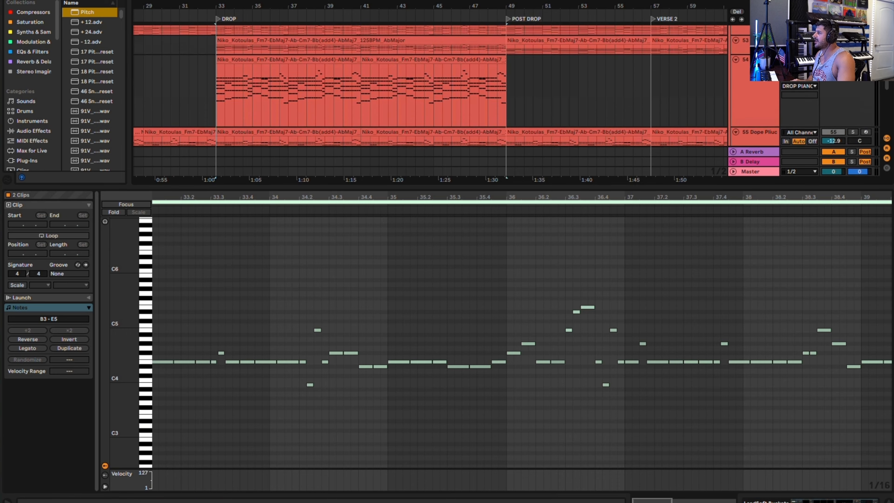
{"action": "scroll", "coordinate": [305, 89], "scroll_direction": "down", "scroll_amount": 3}
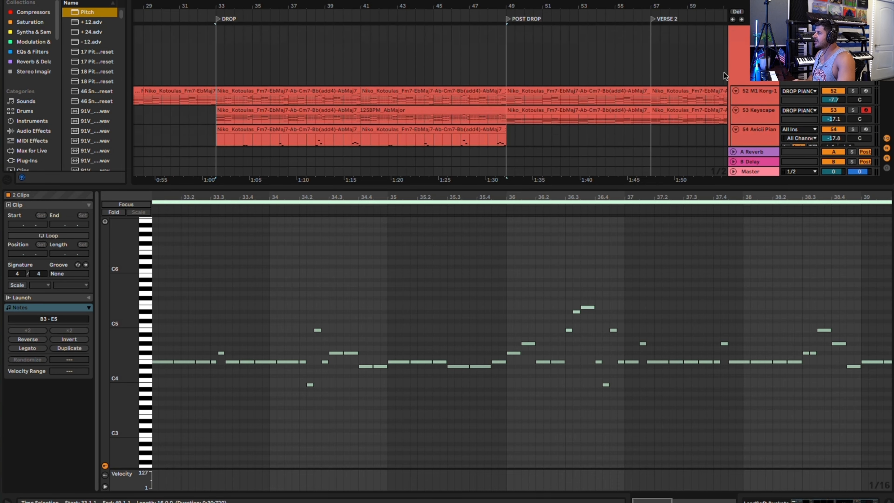
{"action": "left_click", "coordinate": [305, 89]}
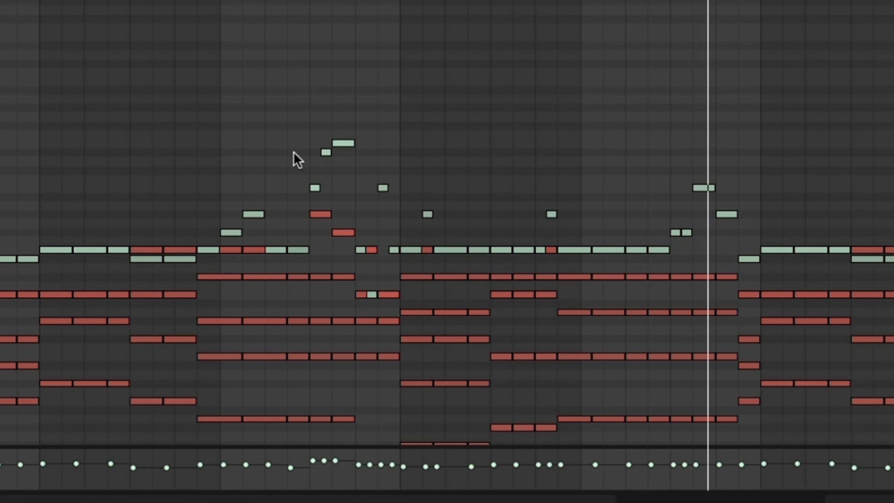
{"action": "scroll", "coordinate": [393, 188], "scroll_direction": "down", "scroll_amount": 2}
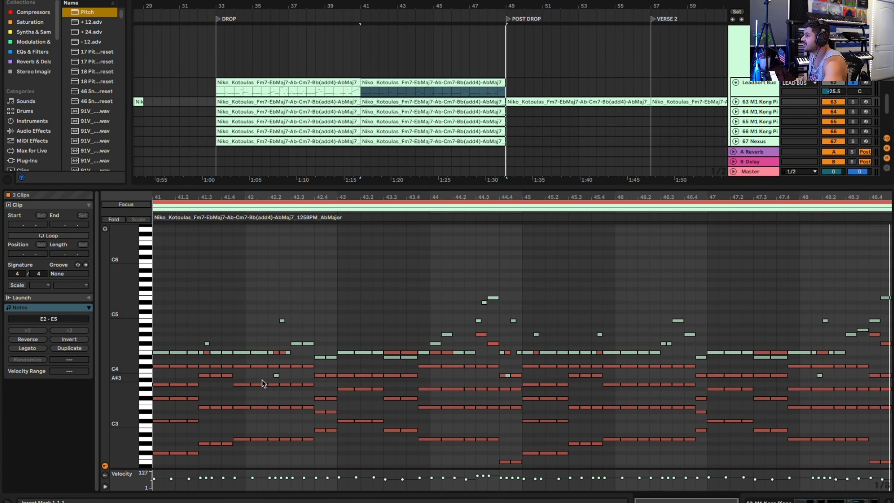
- Zoom in on bars 41 to 43 of the piano roll and select the piano chord at 41.3
{"action": "key", "text": "plus"}
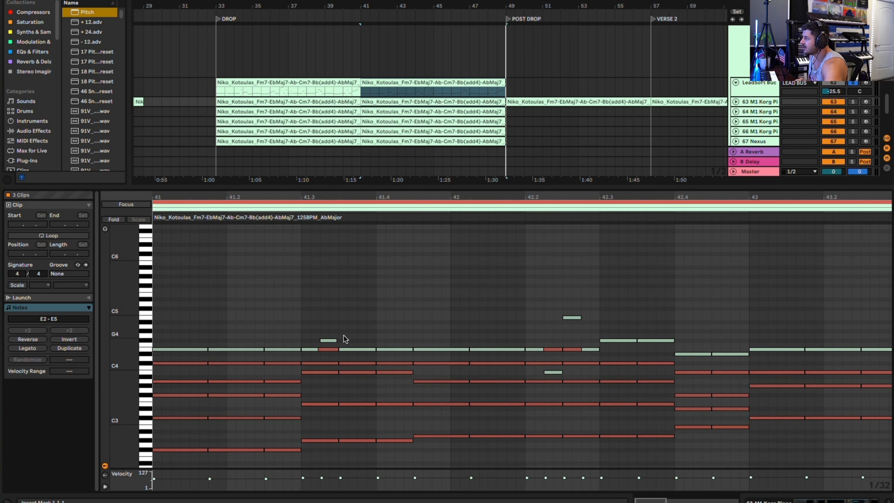
{"action": "scroll", "coordinate": [313, 413], "scroll_direction": "down", "scroll_amount": 5}
{"action": "scroll", "coordinate": [316, 404], "scroll_direction": "up", "scroll_amount": 1}
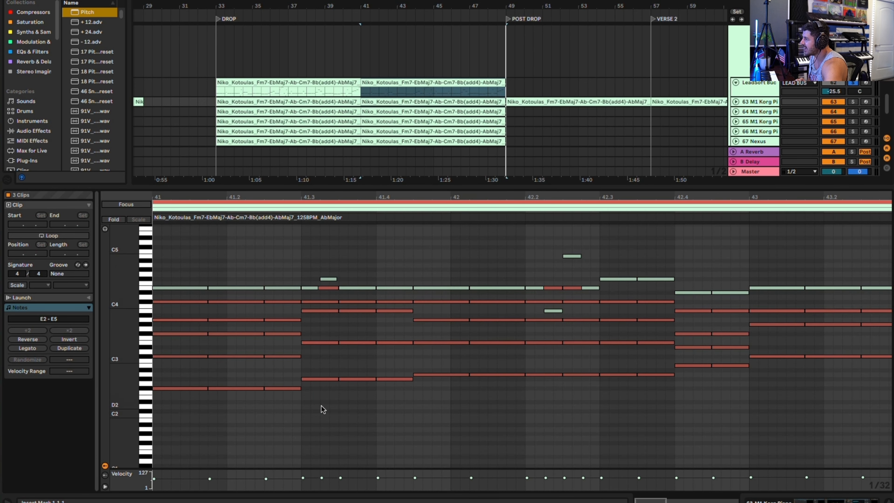
{"action": "left_click_drag", "start_coordinate": [321, 406], "coordinate": [317, 286]}
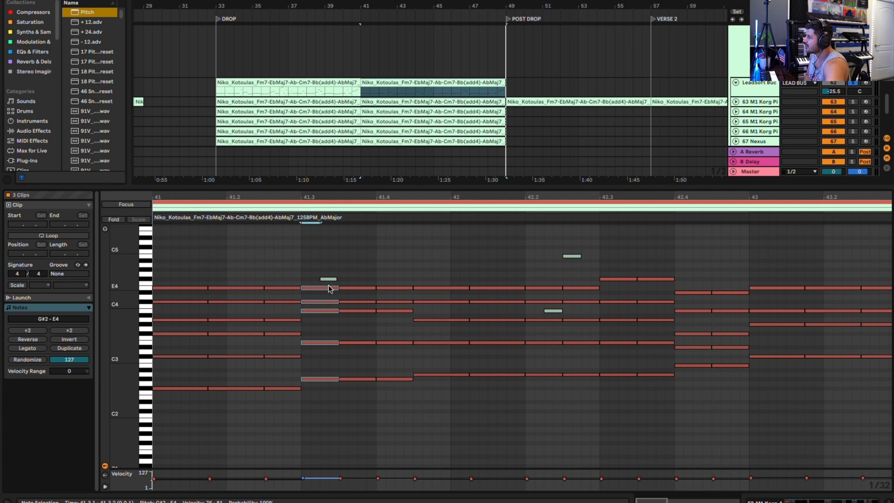
- Reselect the LeadSoft clip at bar 41 to compare its melody notes with the piano chords through bar 48
{"action": "left_click", "coordinate": [397, 74]}
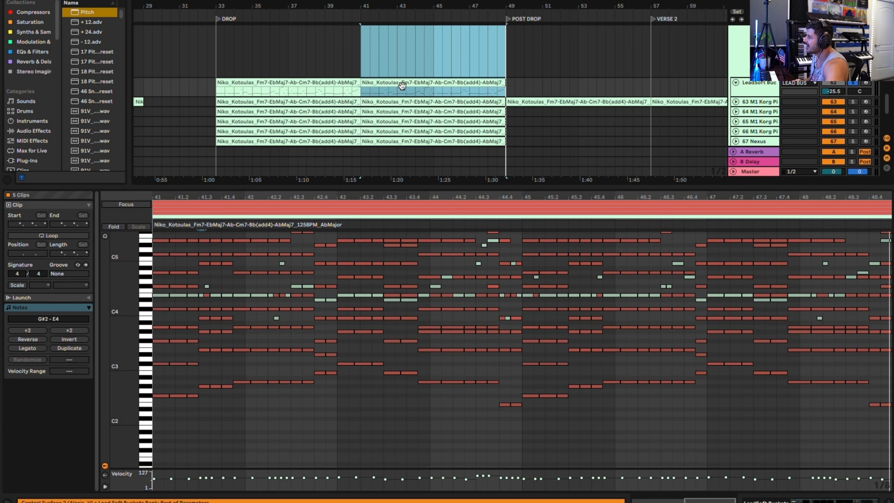
{"action": "left_click", "coordinate": [405, 84]}
{"action": "scroll", "coordinate": [404, 82], "scroll_direction": "up", "scroll_amount": 2}
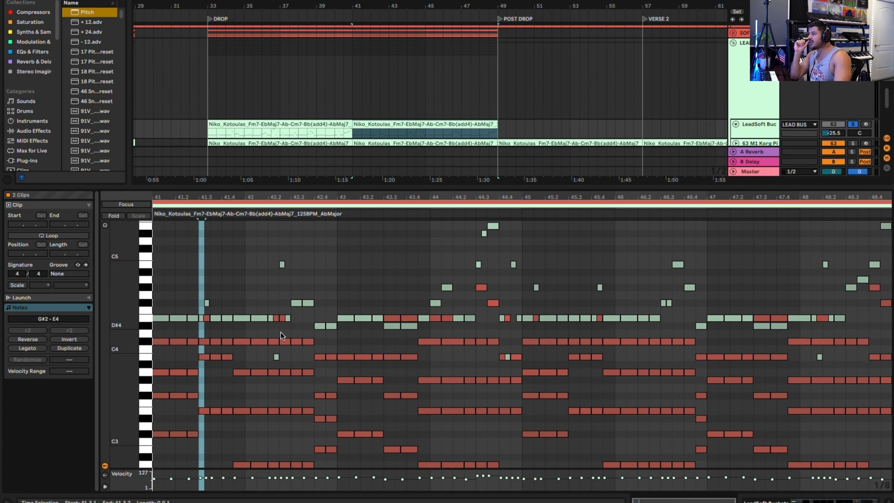